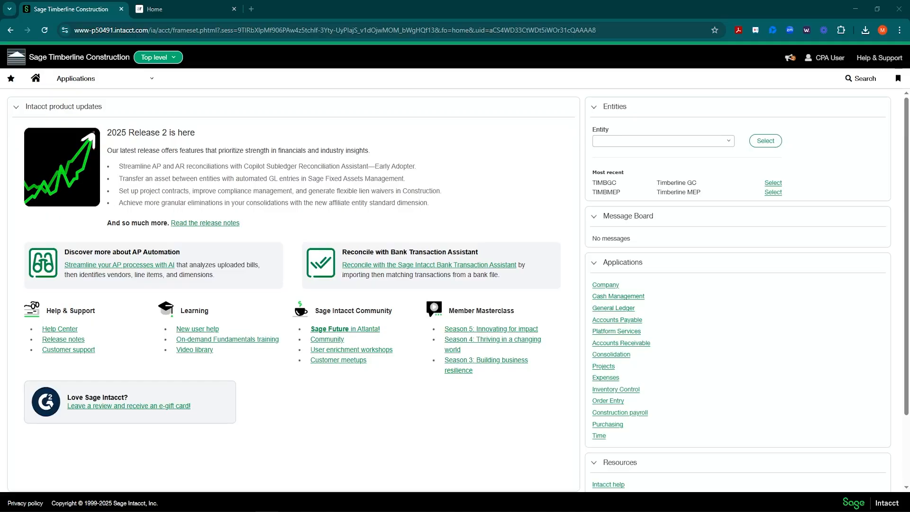
# - Open the ET CHECKING account from the Cash Management checking accounts and review its banking cloud connection
pyautogui.click(143, 84)
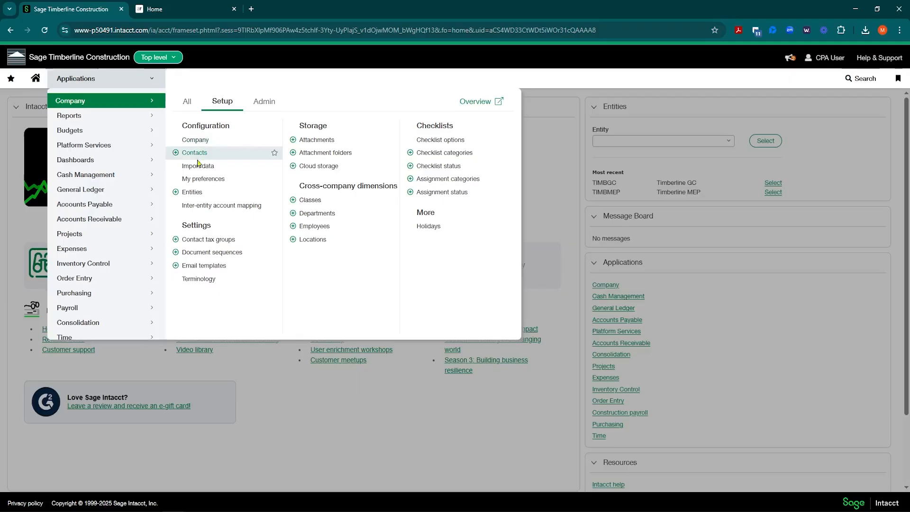
pyautogui.moveTo(106, 179)
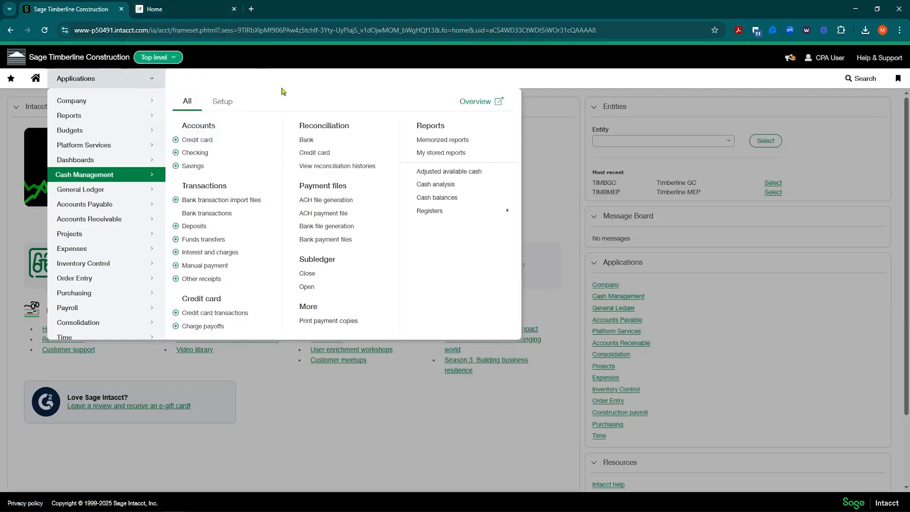
pyautogui.click(199, 157)
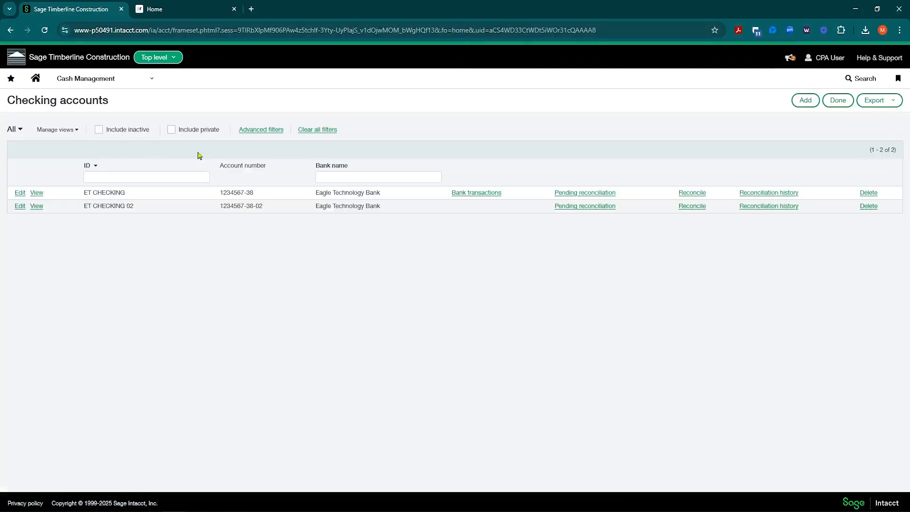
pyautogui.moveTo(87, 192); pyautogui.dragTo(125, 192)
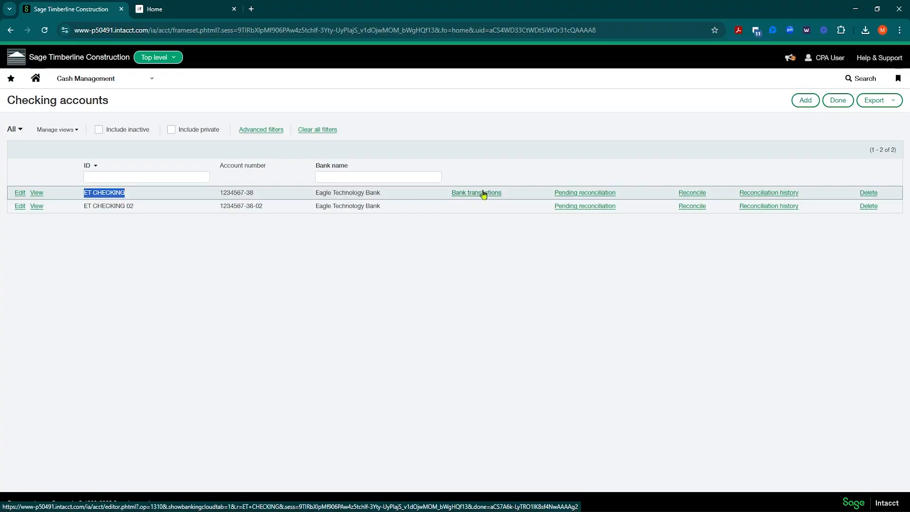
pyautogui.click(19, 193)
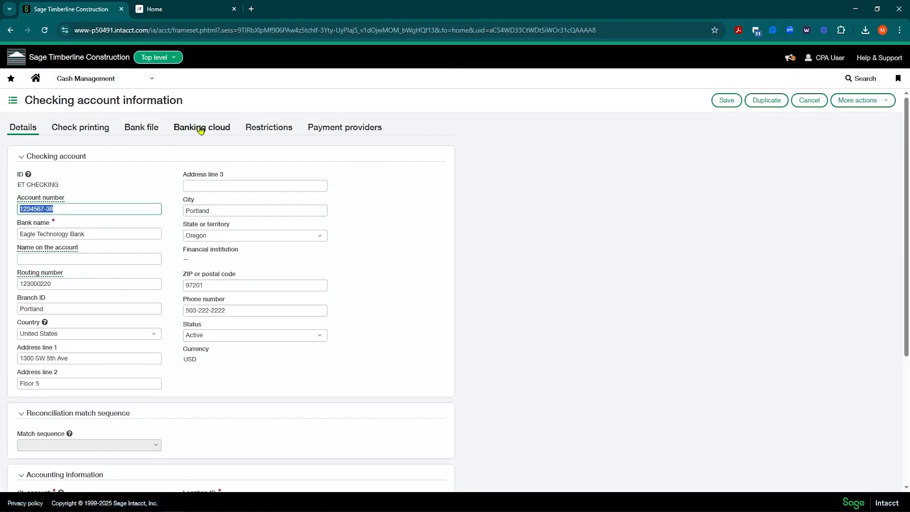
pyautogui.click(202, 130)
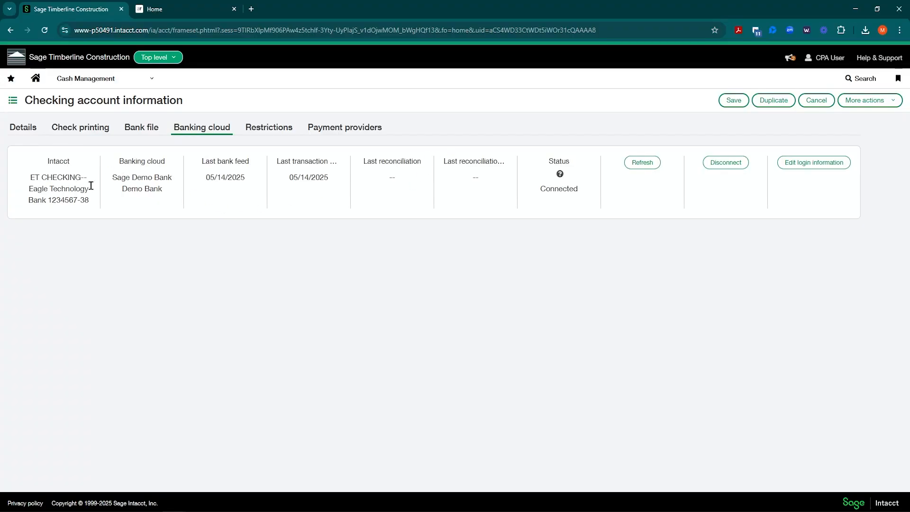
pyautogui.moveTo(115, 177); pyautogui.dragTo(174, 191)
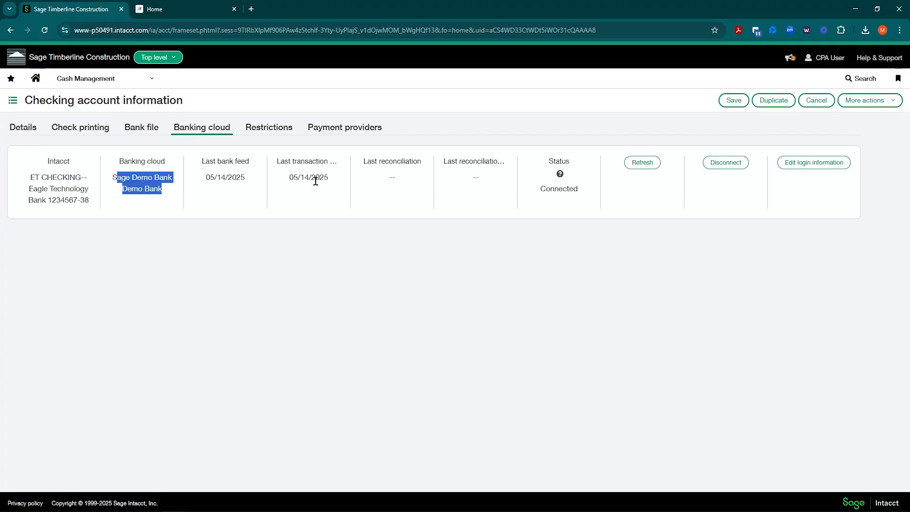
# - Review the checking account's details and accounting information, including the rule sets available for the Applied rule set field
pyautogui.click(26, 128)
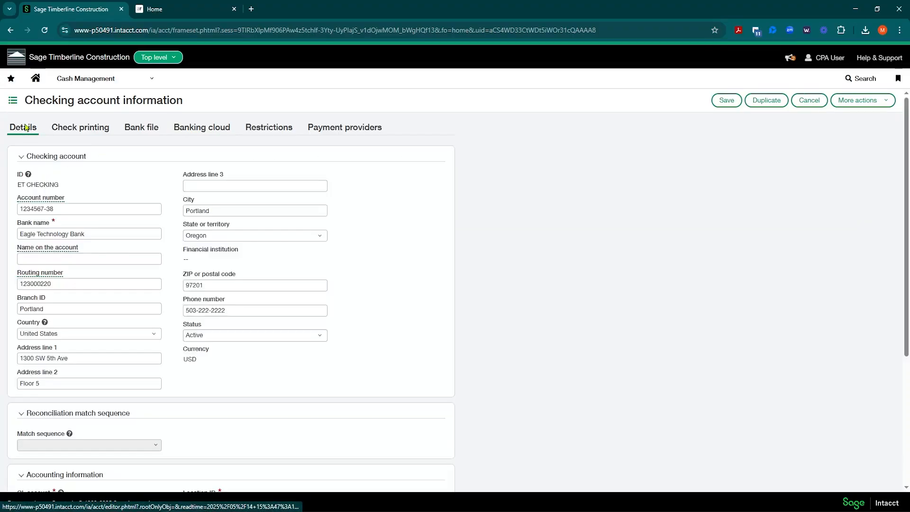
pyautogui.scroll(-2, 109, 183)
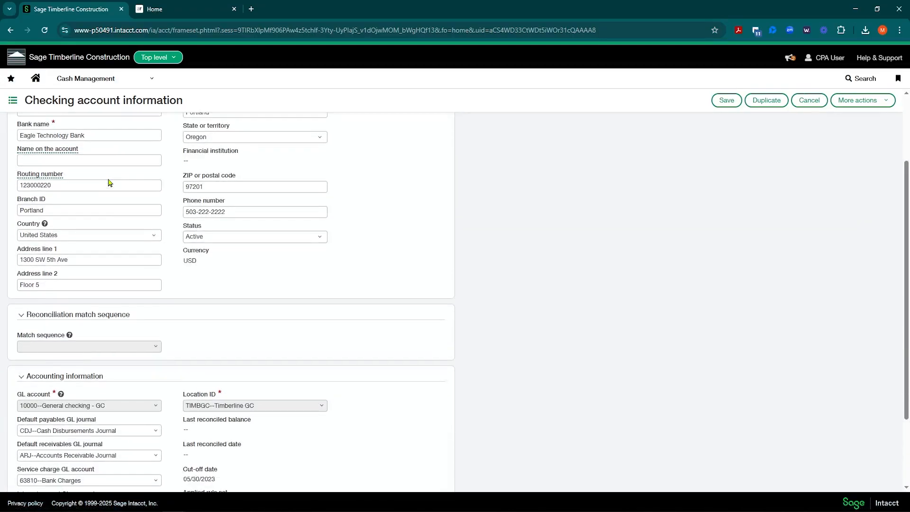
pyautogui.scroll(2, 294, 203)
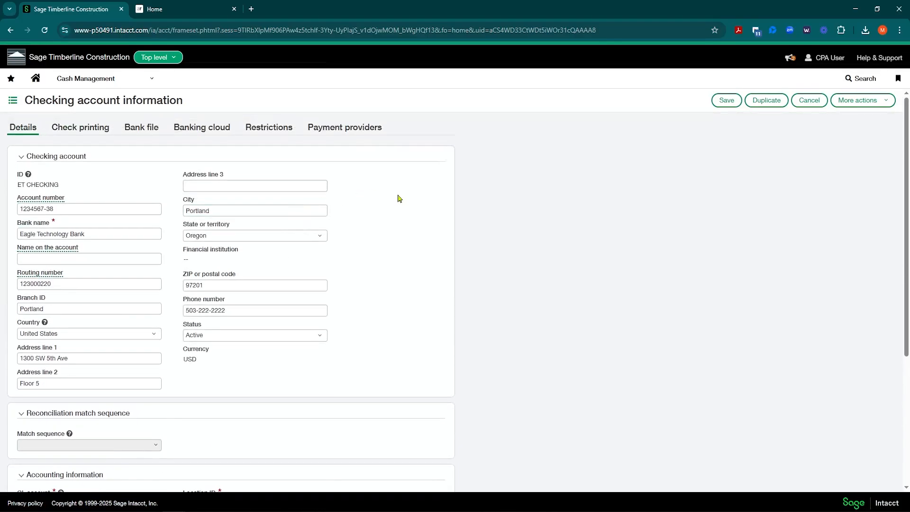
pyautogui.scroll(-2, 404, 218)
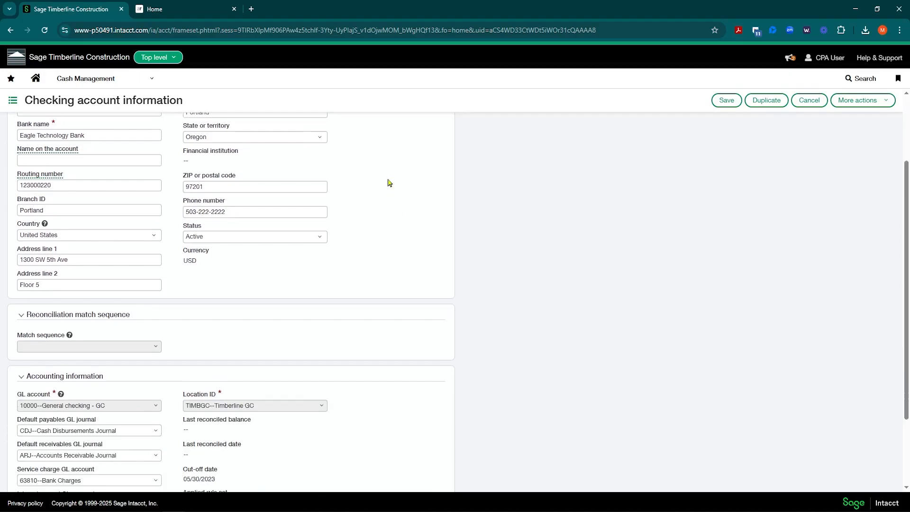
pyautogui.scroll(-2, 388, 183)
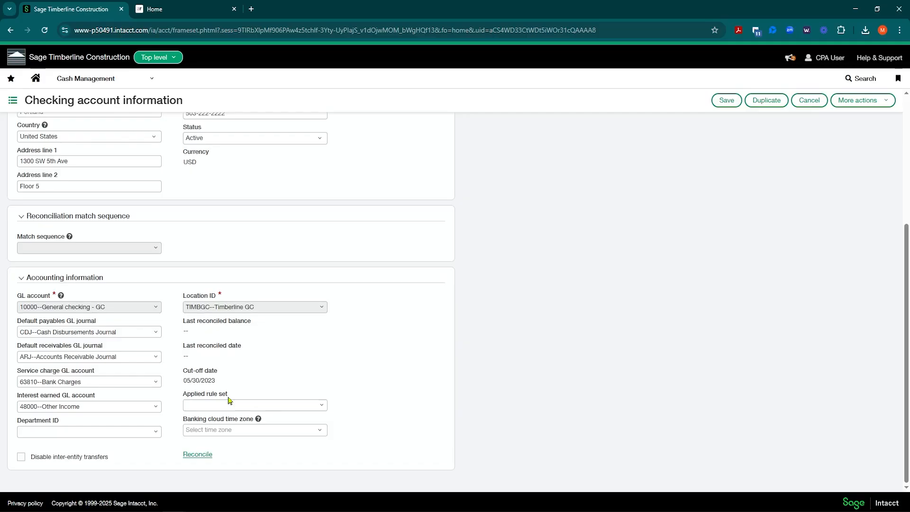
pyautogui.click(320, 406)
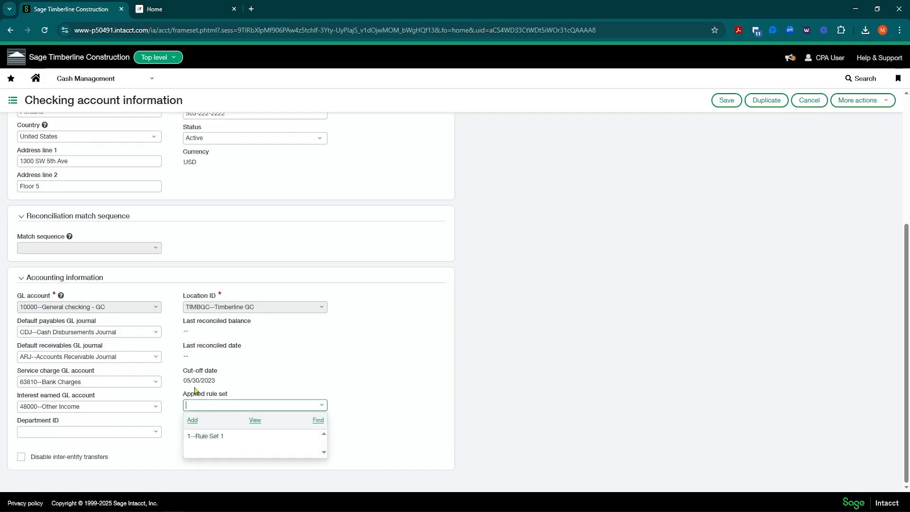
pyautogui.click(327, 353)
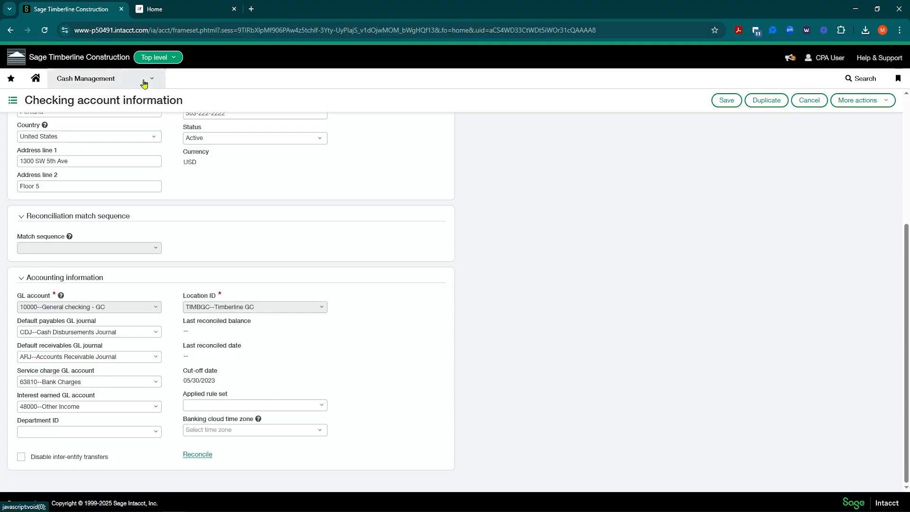
# - Open the matching and creation rules list in the Cash Management setup, leaving the checking account without saving
pyautogui.click(107, 77)
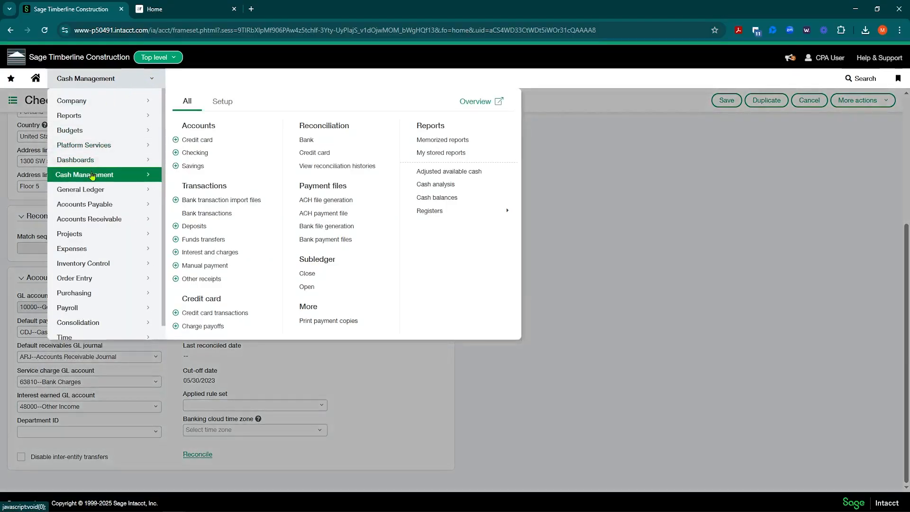
pyautogui.click(221, 102)
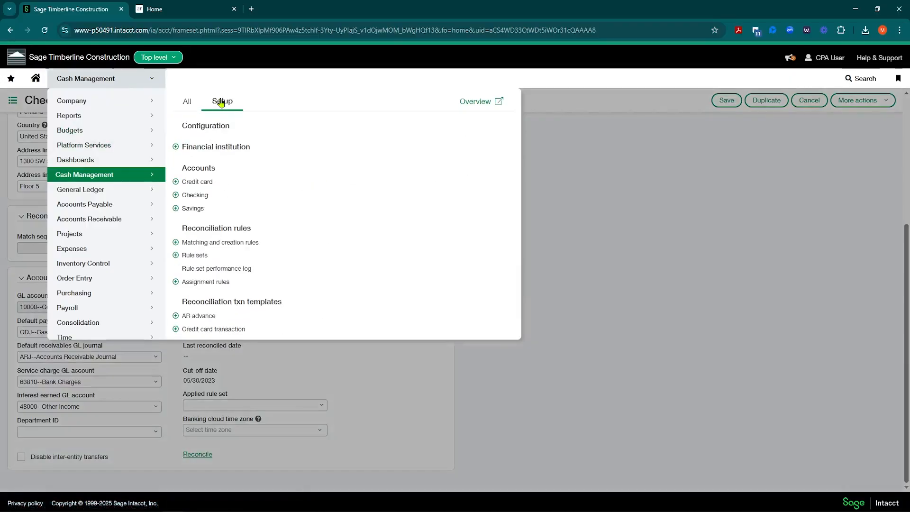
pyautogui.moveTo(180, 229); pyautogui.dragTo(260, 232)
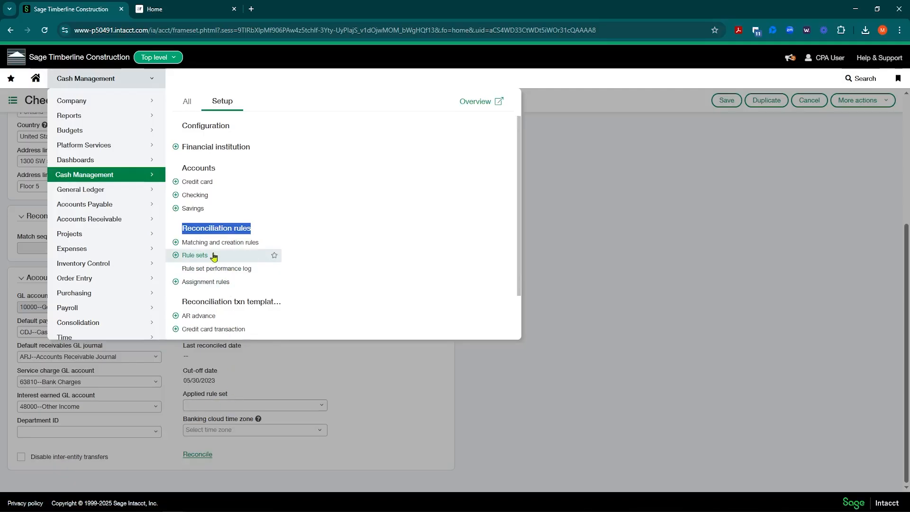
pyautogui.click(202, 243)
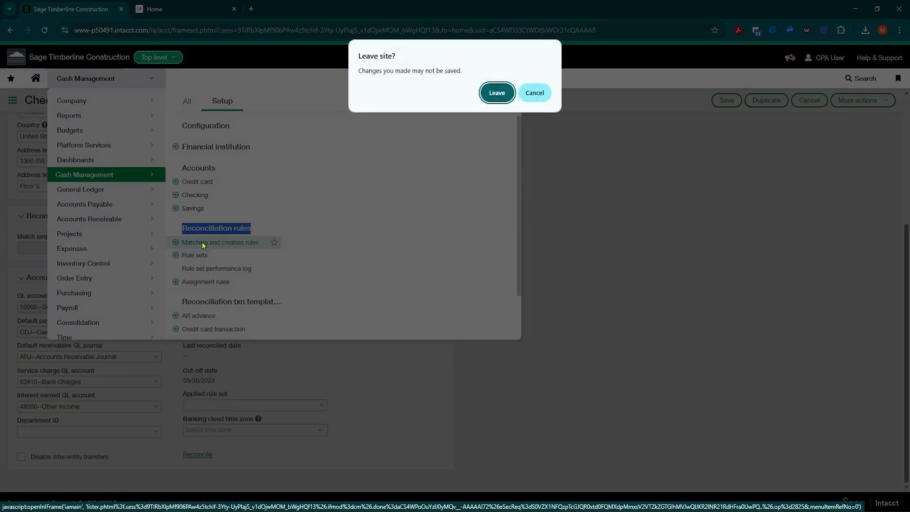
pyautogui.click(497, 92)
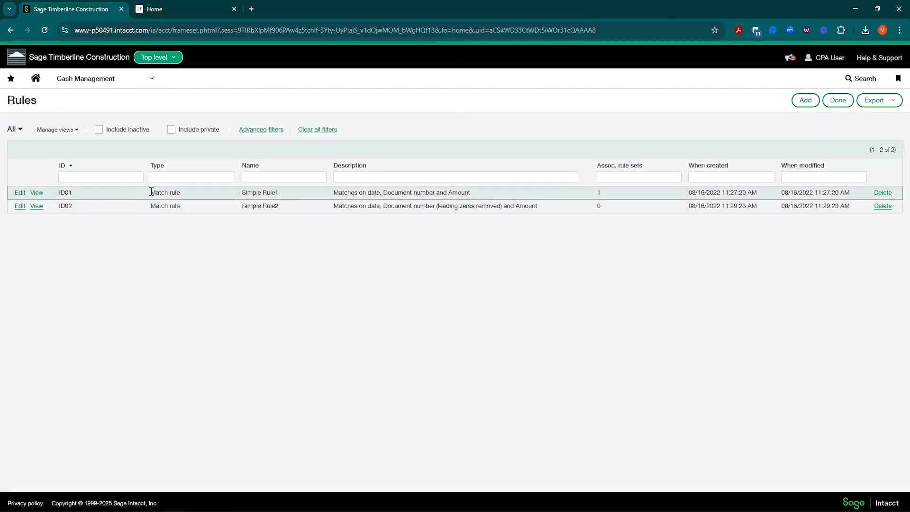
# - Check the type and description of rule ID01 in the list, and open the rule for editing to review its details
pyautogui.moveTo(149, 191); pyautogui.dragTo(187, 198)
pyautogui.moveTo(333, 192); pyautogui.dragTo(441, 193)
pyautogui.doubleClick(450, 192)
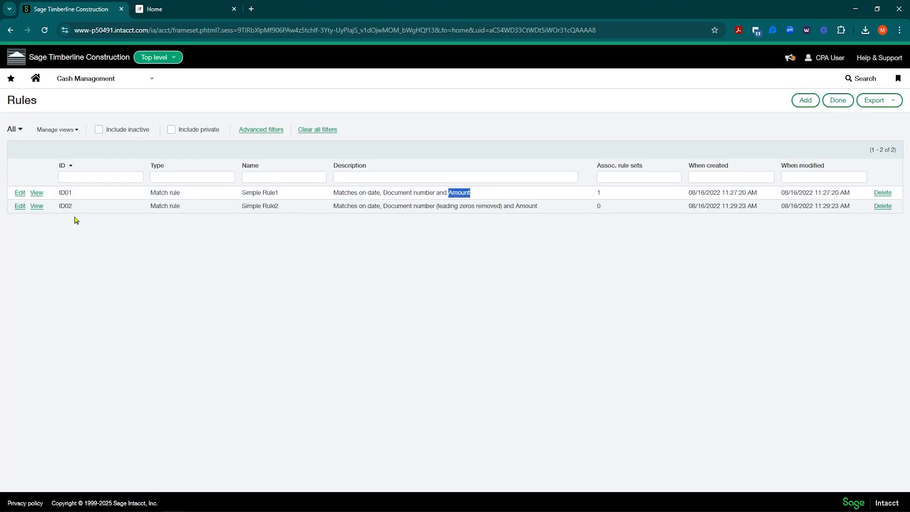
pyautogui.click(20, 195)
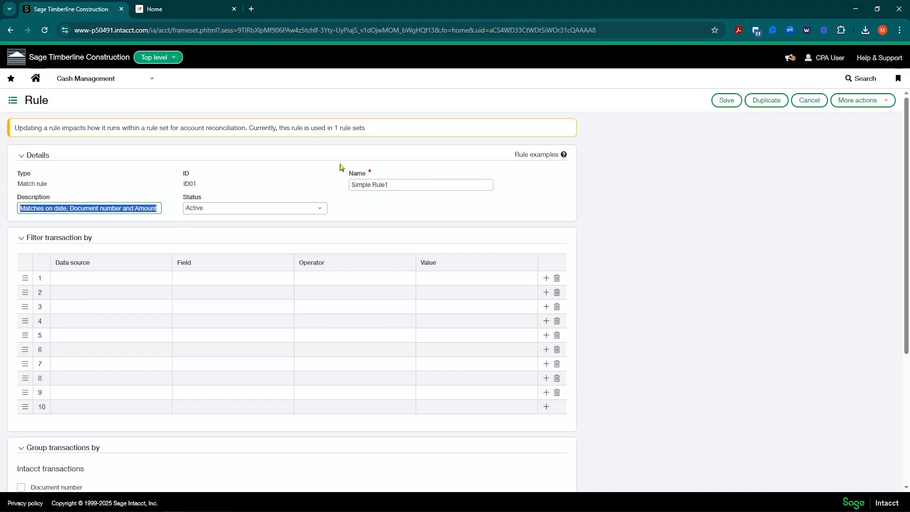
pyautogui.click(133, 208)
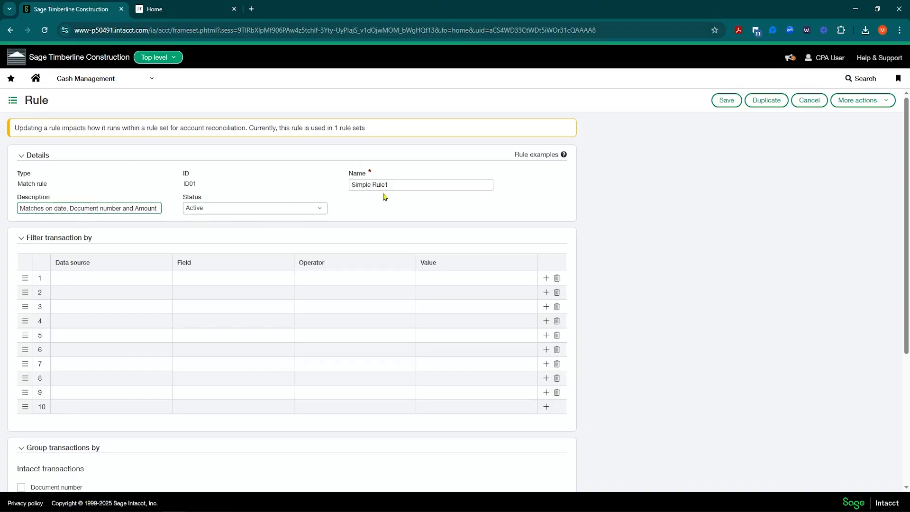
pyautogui.click(381, 183)
pyautogui.scroll(-2, 394, 187)
pyautogui.scroll(1, 175, 219)
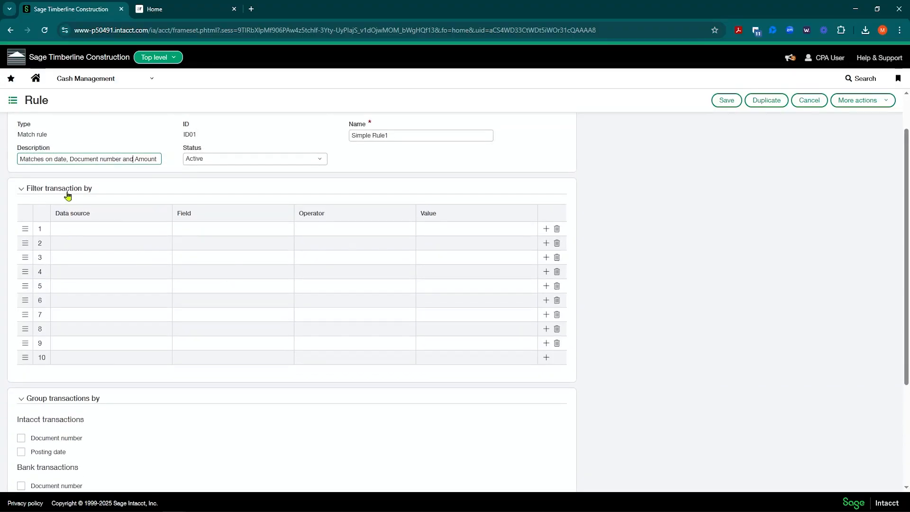
# - Define the first transaction filter with data source Bank transactions, field Document type and operator Equals
pyautogui.click(114, 229)
pyautogui.click(123, 231)
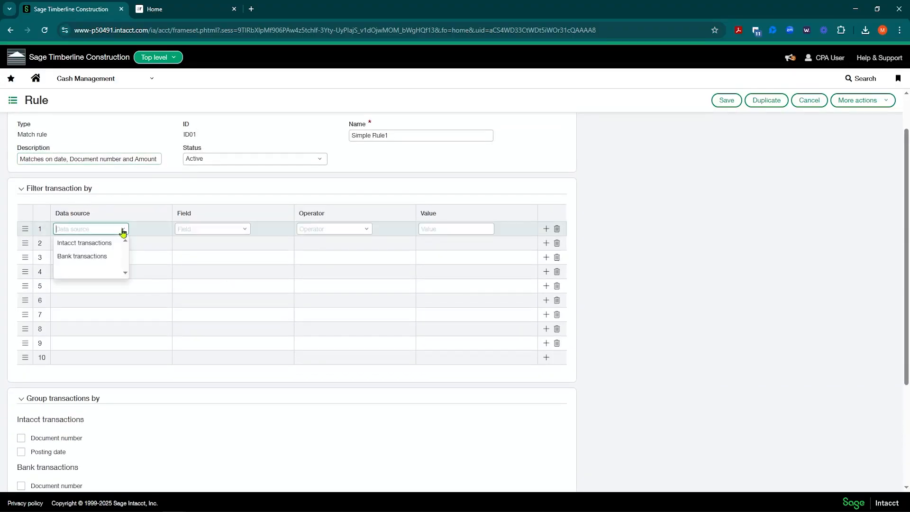
pyautogui.click(84, 256)
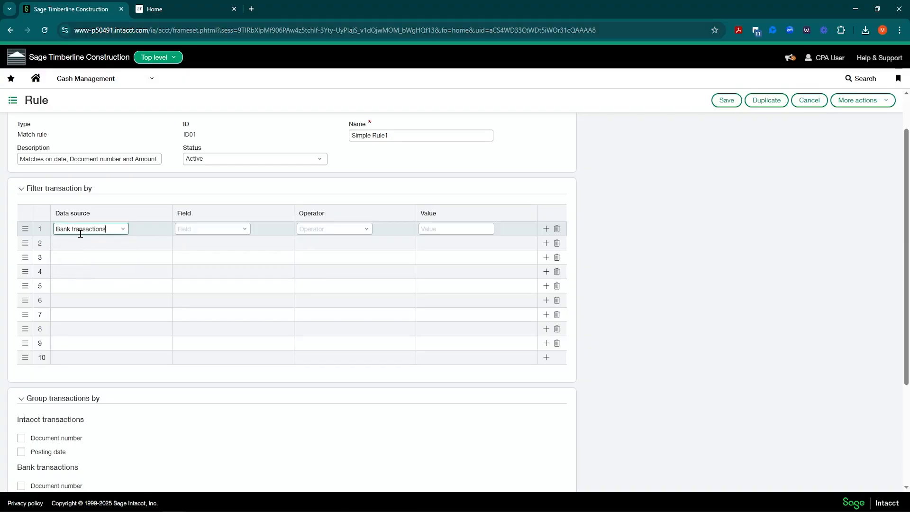
pyautogui.click(246, 232)
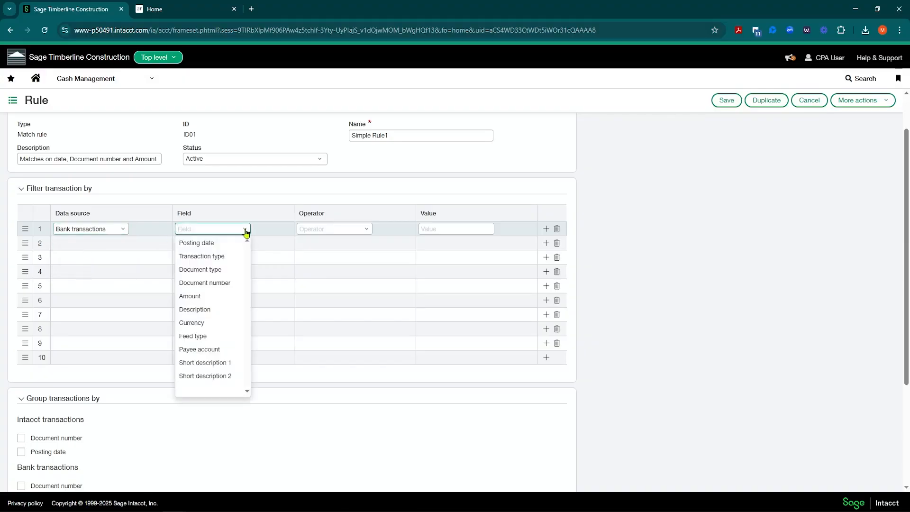
pyautogui.click(213, 270)
pyautogui.click(360, 231)
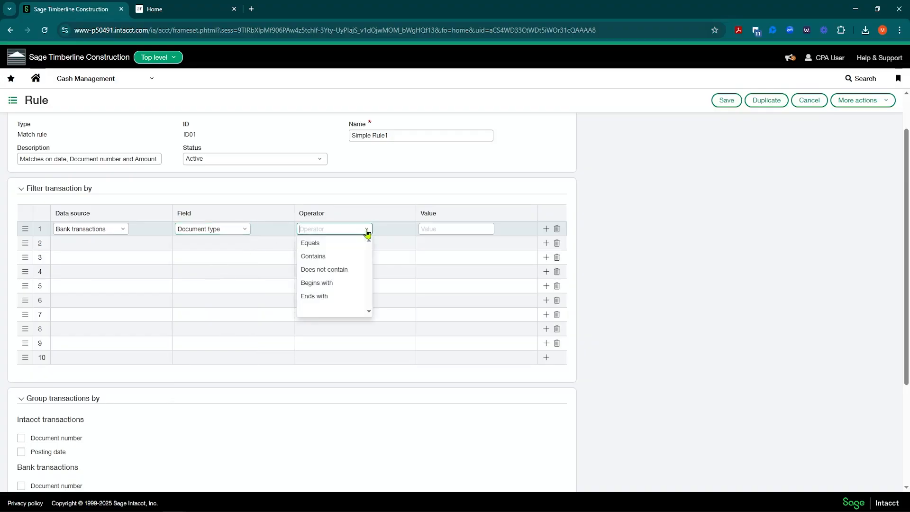
pyautogui.click(342, 244)
pyautogui.click(483, 230)
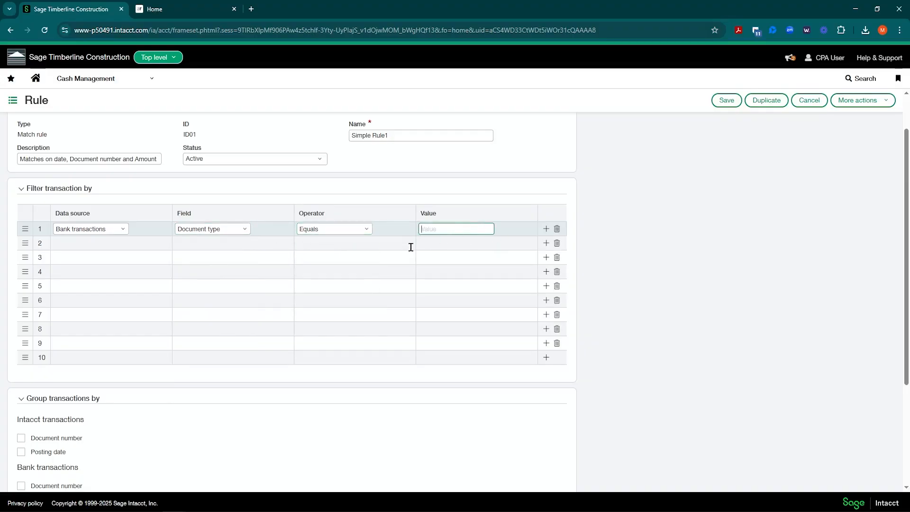
# - Change the first filter to match bank transactions whose Description Contains Exxon
pyautogui.click(245, 232)
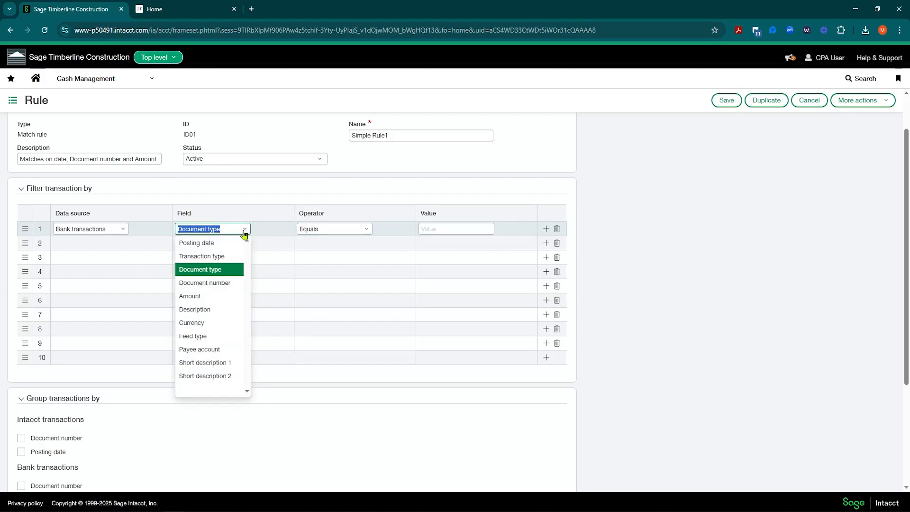
pyautogui.click(185, 310)
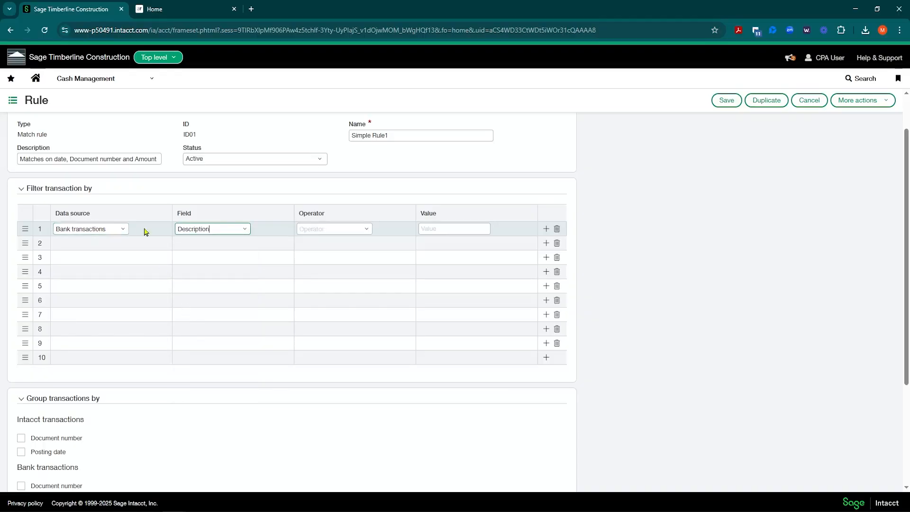
pyautogui.click(365, 230)
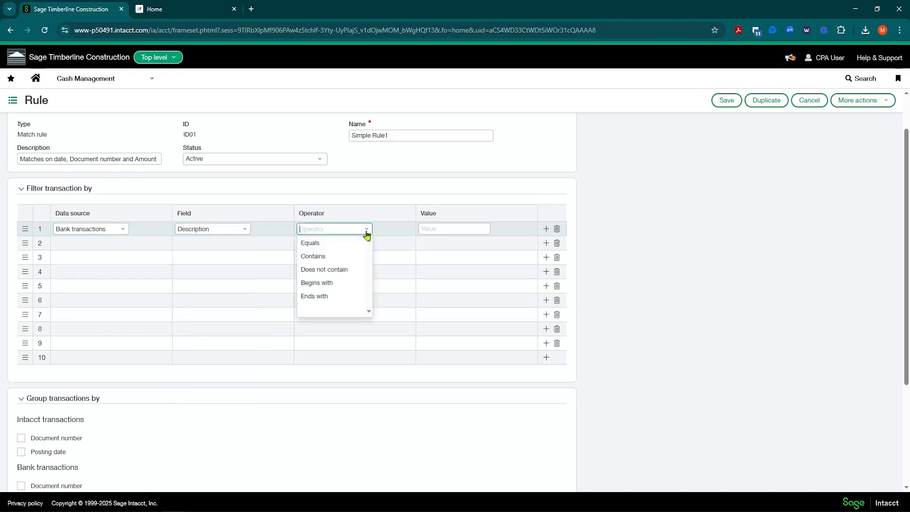
pyautogui.click(332, 258)
pyautogui.click(476, 225)
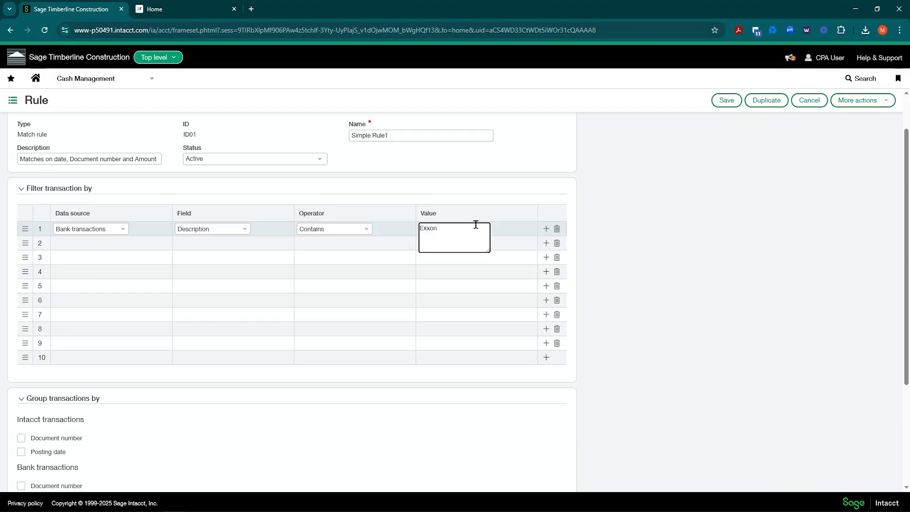
# - Clear all entries from the first transaction filter row, including its data source
pyautogui.moveTo(462, 227); pyautogui.dragTo(164, 231)
pyautogui.press('BackSpace')
pyautogui.press('BackSpace')
pyautogui.press('BackSpace')
pyautogui.click(114, 226)
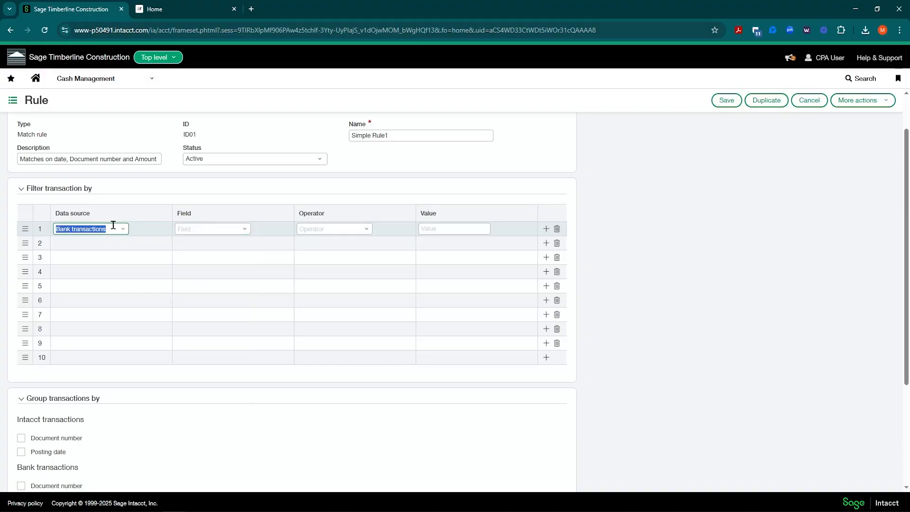
pyautogui.press('BackSpace')
pyautogui.click(603, 157)
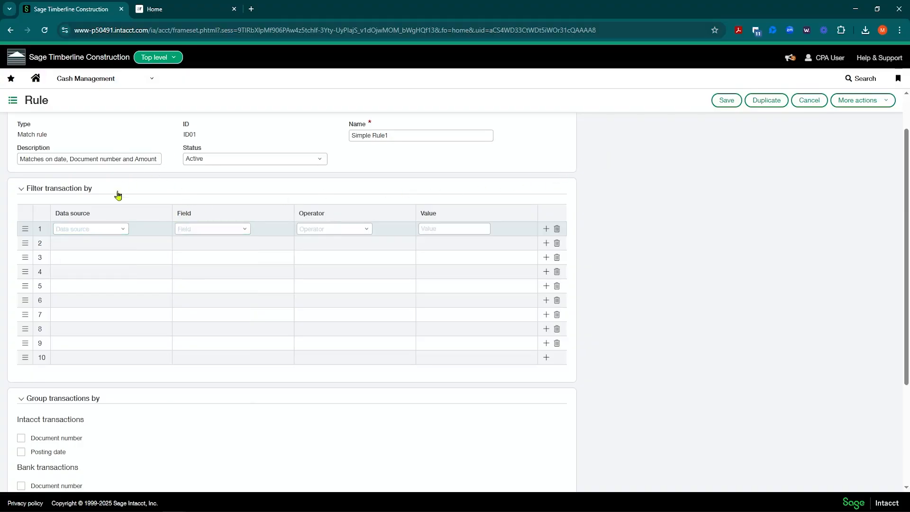
pyautogui.scroll(-1, 126, 307)
pyautogui.scroll(3, 133, 285)
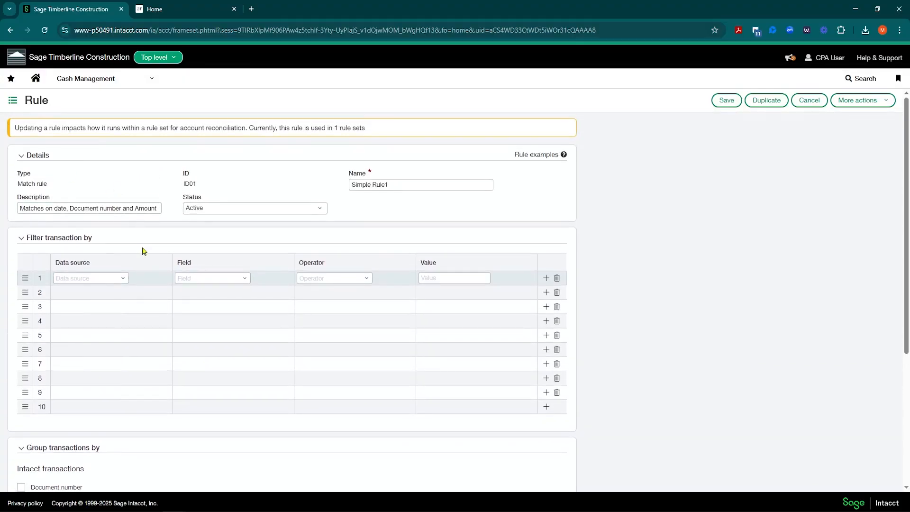
# - Review the posting date, document number and amount matching conditions of rule ID01, and leave the rule without saving
pyautogui.scroll(-4, 146, 294)
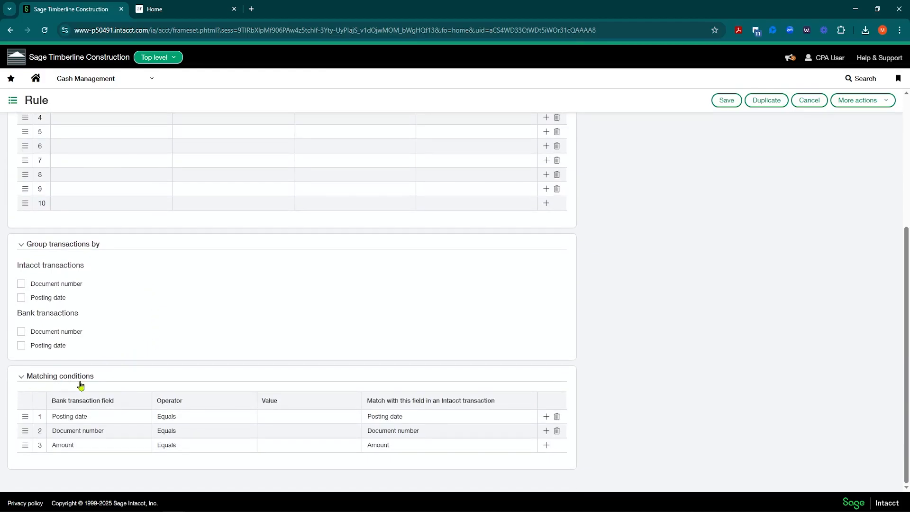
pyautogui.click(74, 416)
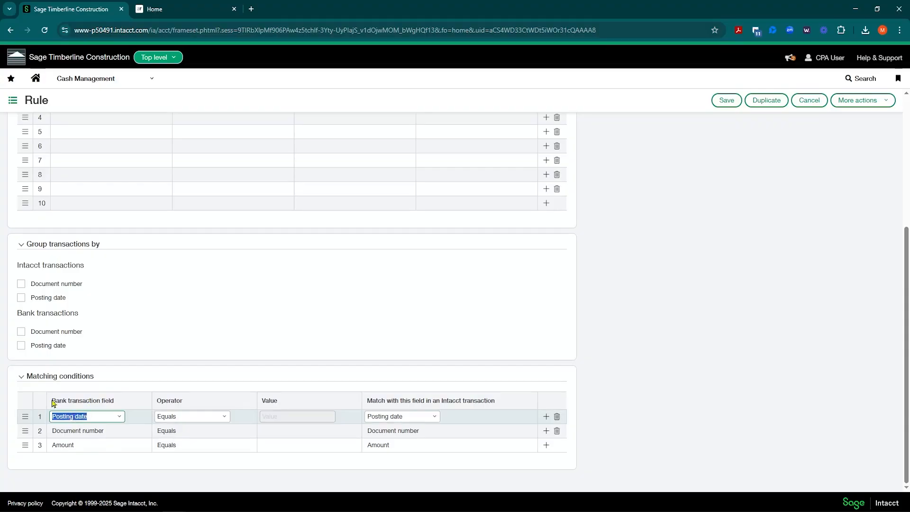
pyautogui.moveTo(54, 403); pyautogui.dragTo(114, 404)
pyautogui.click(159, 415)
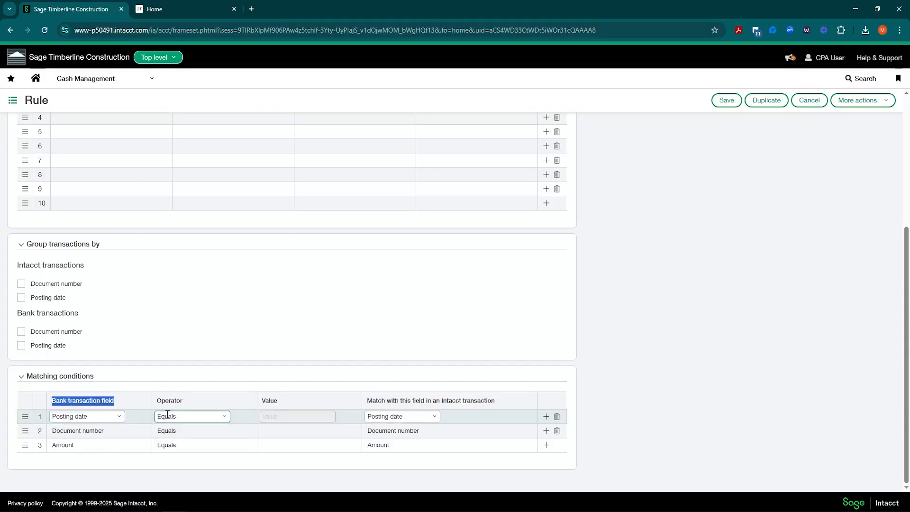
pyautogui.click(418, 418)
pyautogui.moveTo(368, 401); pyautogui.dragTo(505, 407)
pyautogui.click(77, 431)
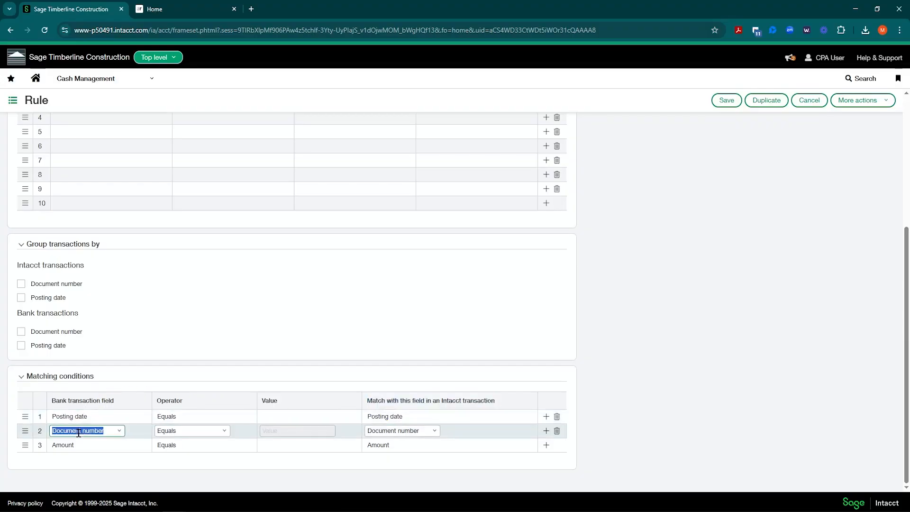
pyautogui.click(80, 446)
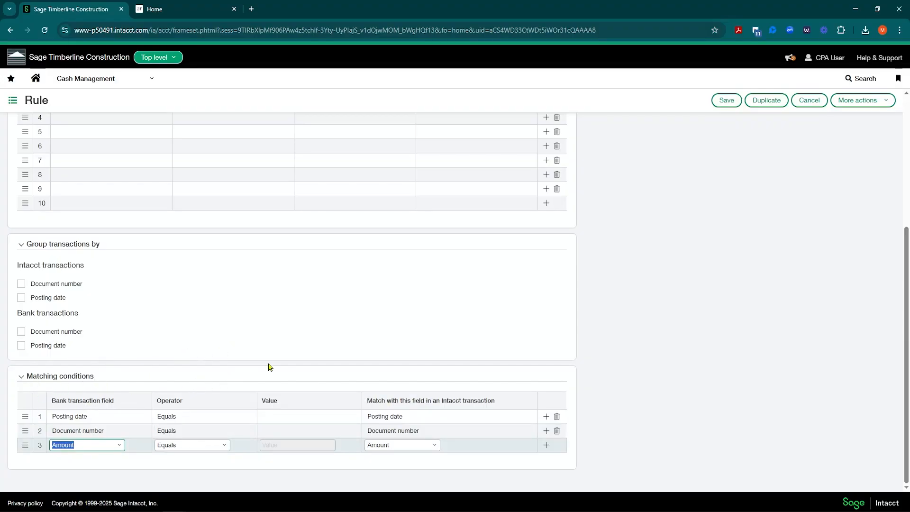
pyautogui.scroll(5, 280, 351)
pyautogui.click(799, 101)
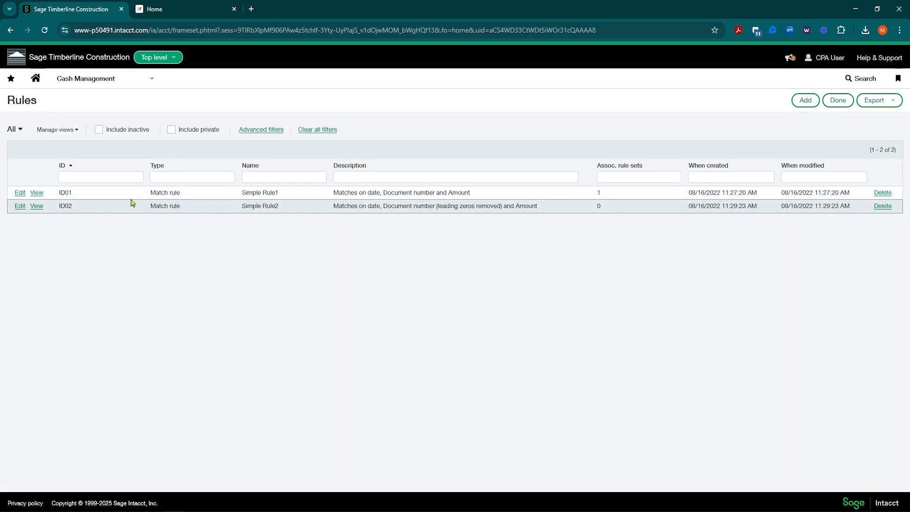
# - Add a new rule of type Create rule with the ID Exxon Gas Charge
pyautogui.click(804, 100)
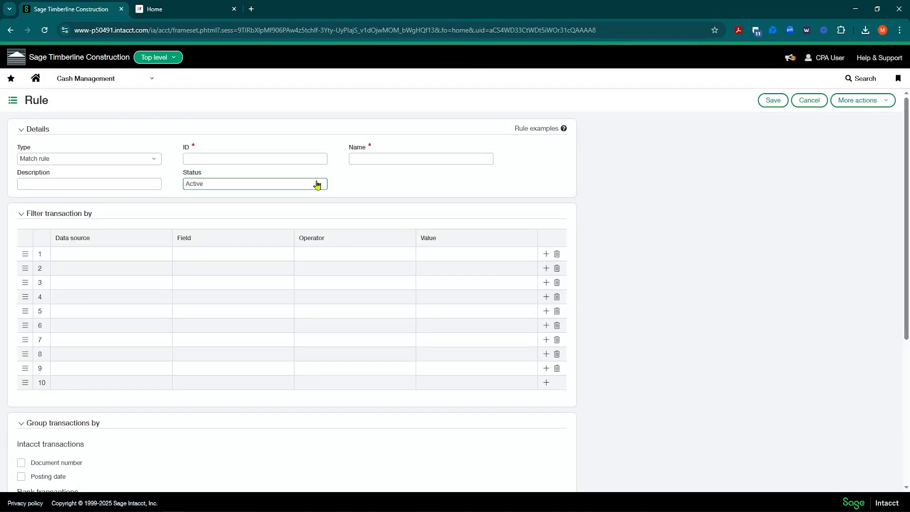
pyautogui.click(157, 164)
pyautogui.click(75, 187)
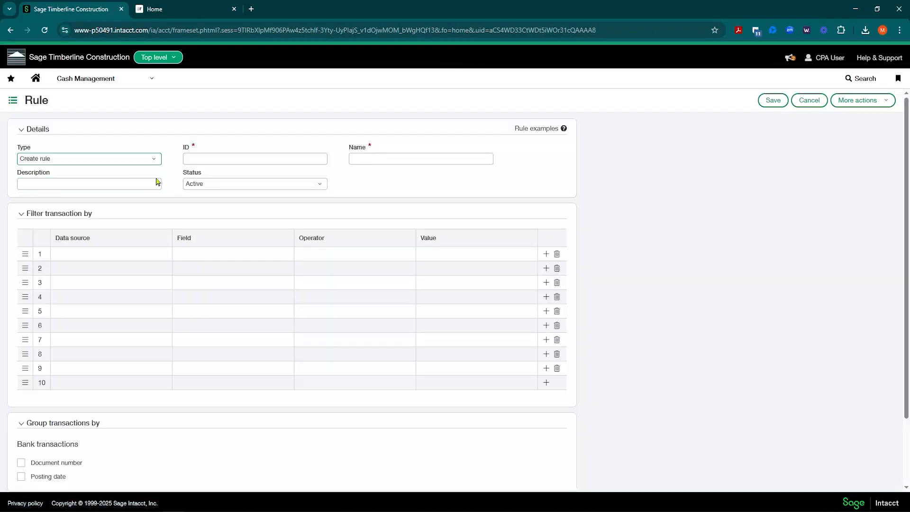
pyautogui.click(204, 159)
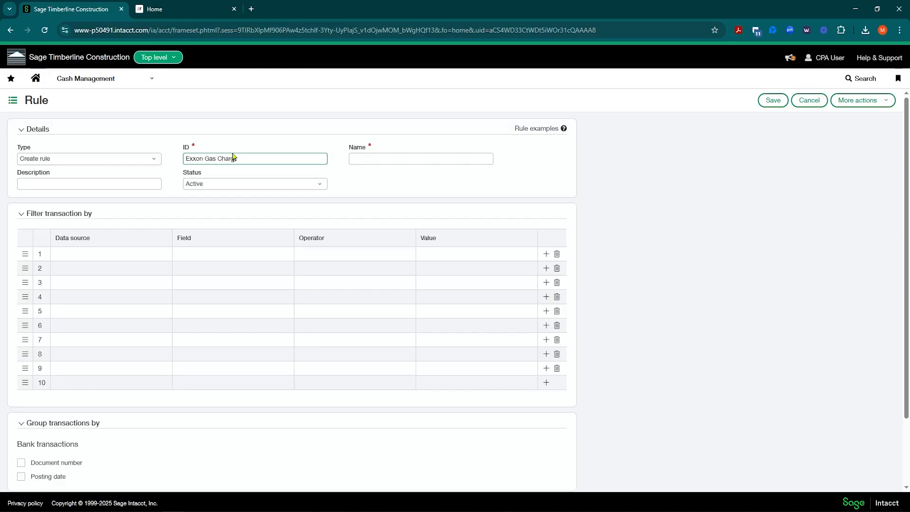
# - Copy the new rule's ID into its name so it reads Exxon Gas Charge
pyautogui.click(354, 158)
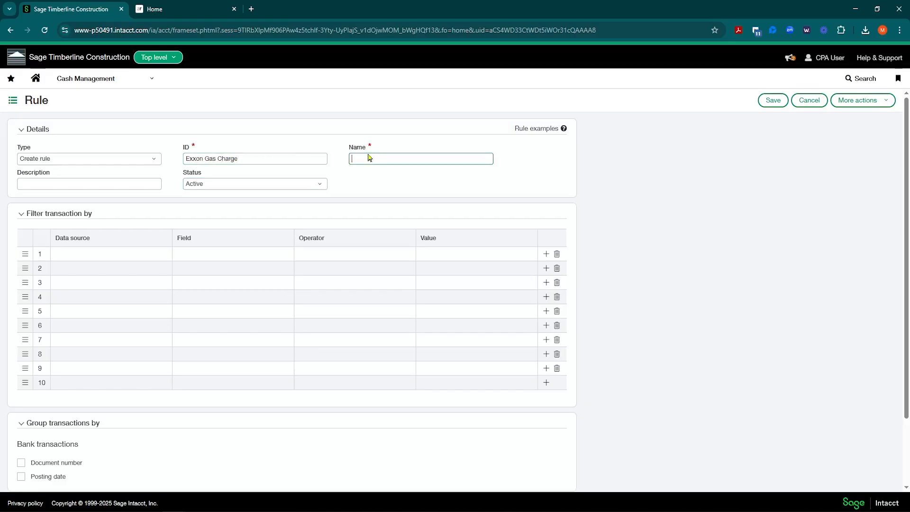
pyautogui.tripleClick(199, 162)
pyautogui.moveTo(251, 160); pyautogui.dragTo(153, 162)
pyautogui.hotkey('ctrl', 'c')
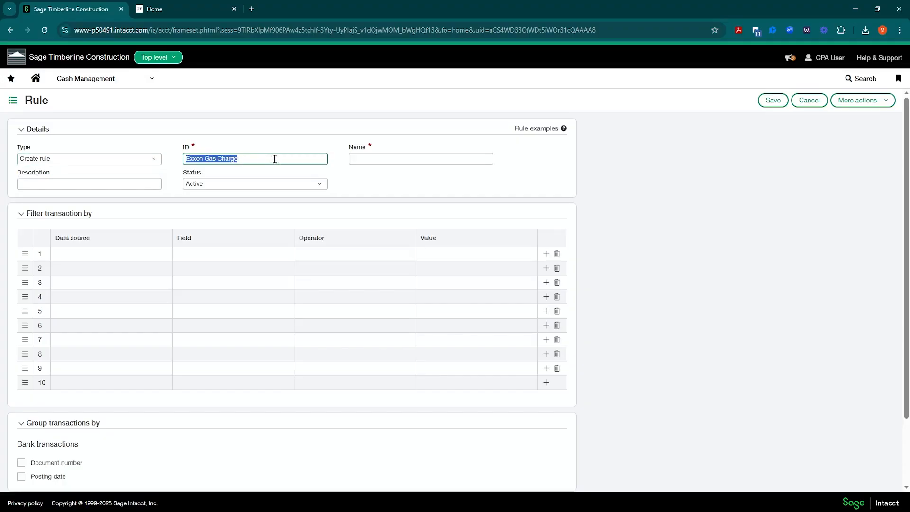
pyautogui.click(384, 154)
pyautogui.hotkey('ctrl', 'v')
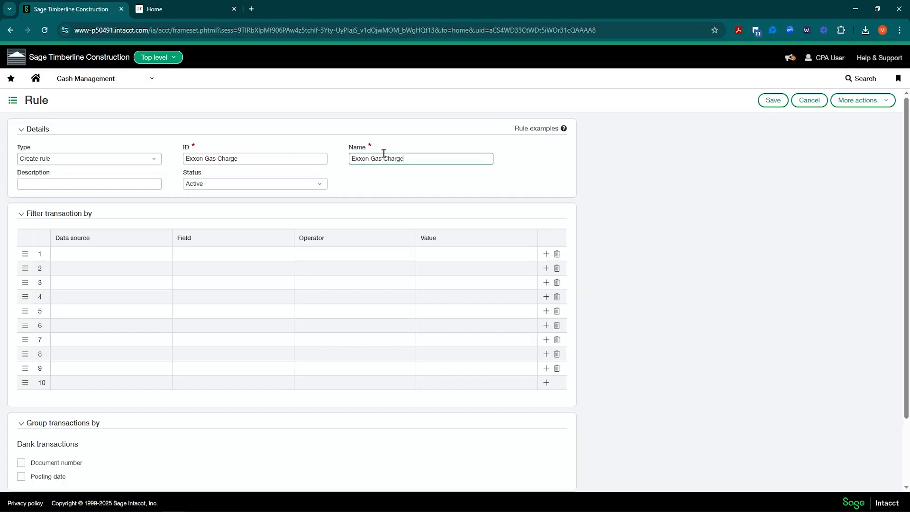
pyautogui.click(125, 184)
# - Define the first transaction filter as Bank transactions whose Description Contains Exxon
pyautogui.click(100, 249)
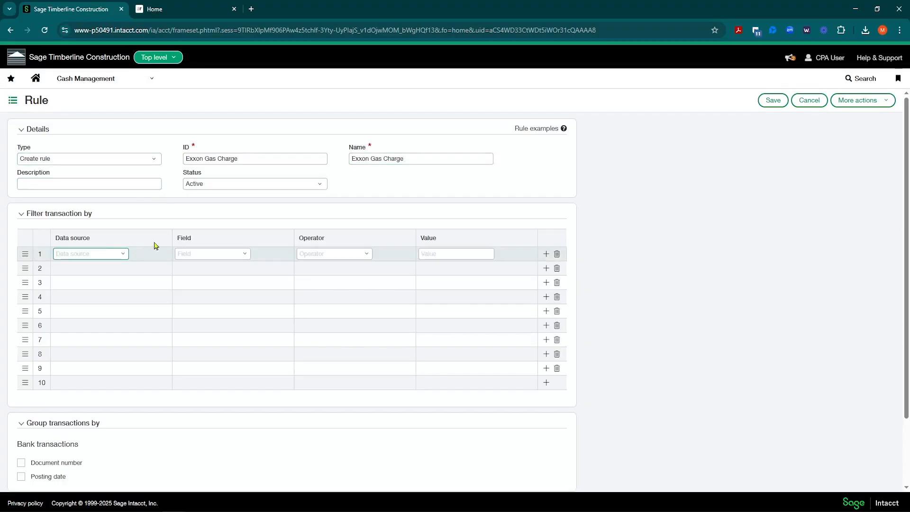
pyautogui.click(122, 254)
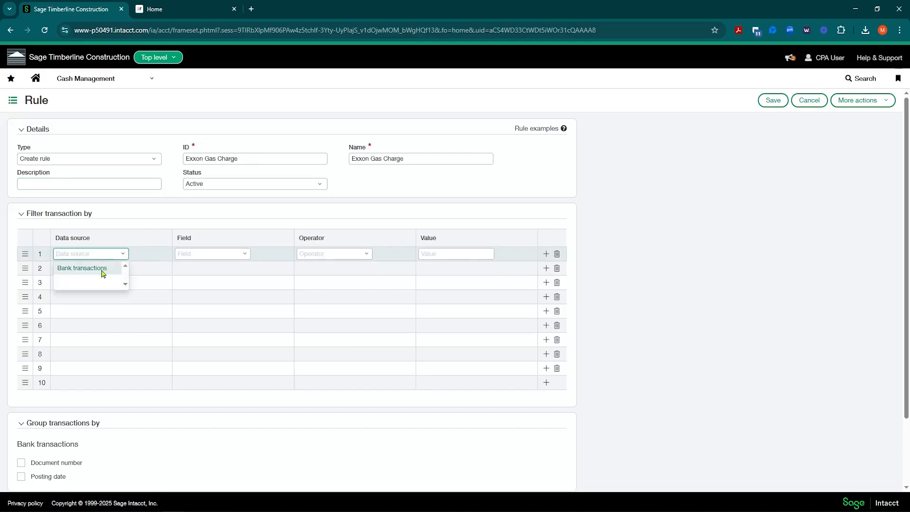
pyautogui.click(102, 271)
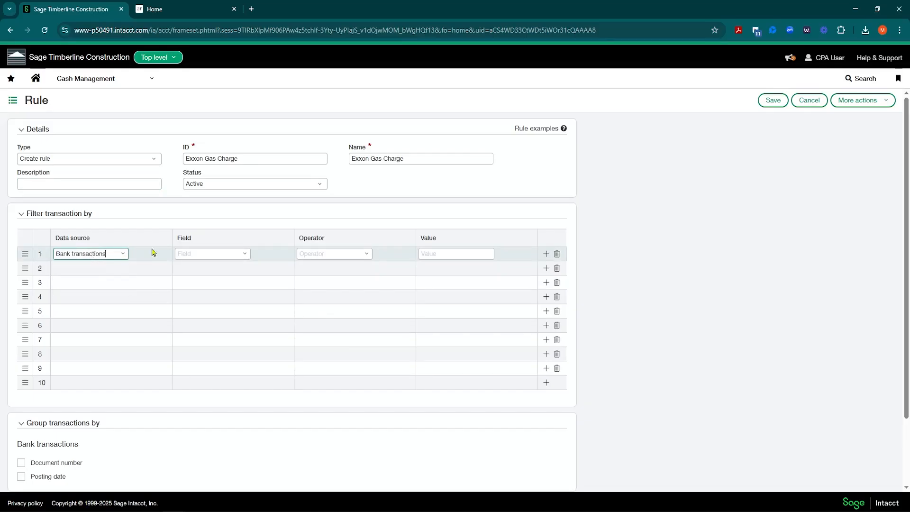
pyautogui.click(246, 254)
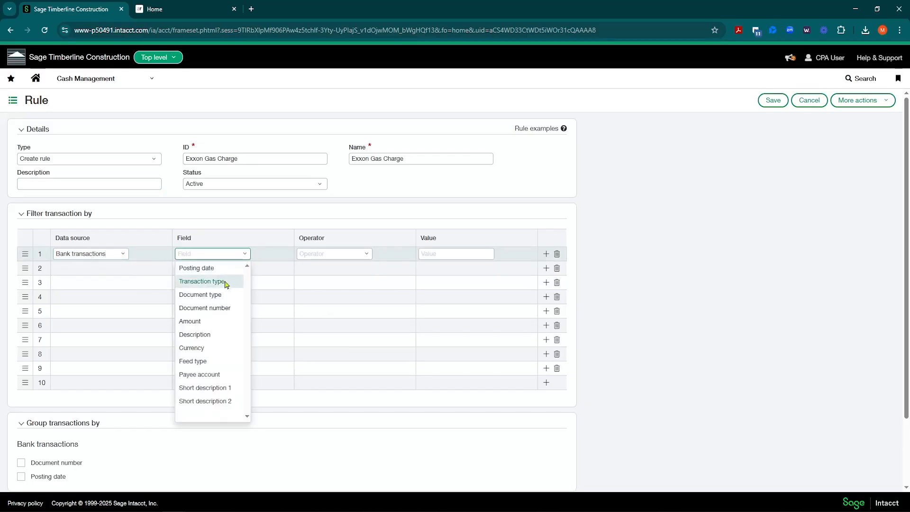
pyautogui.click(203, 340)
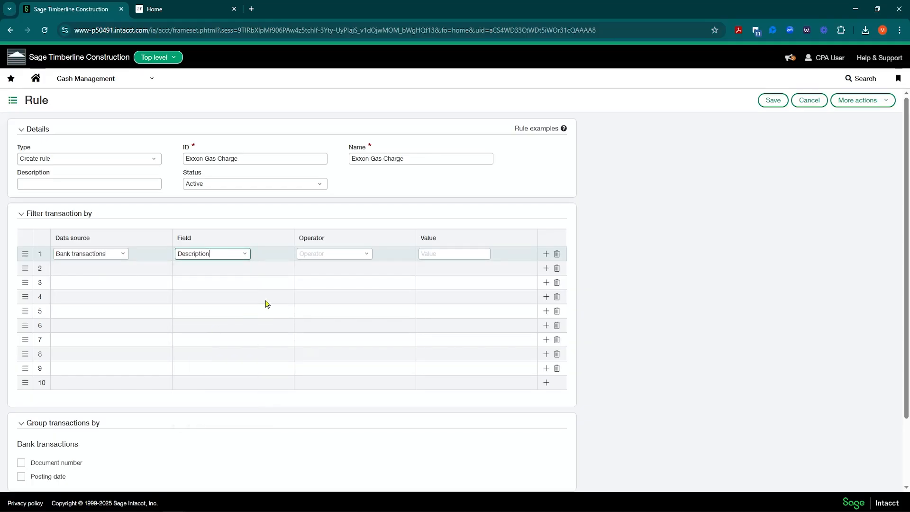
pyautogui.click(365, 256)
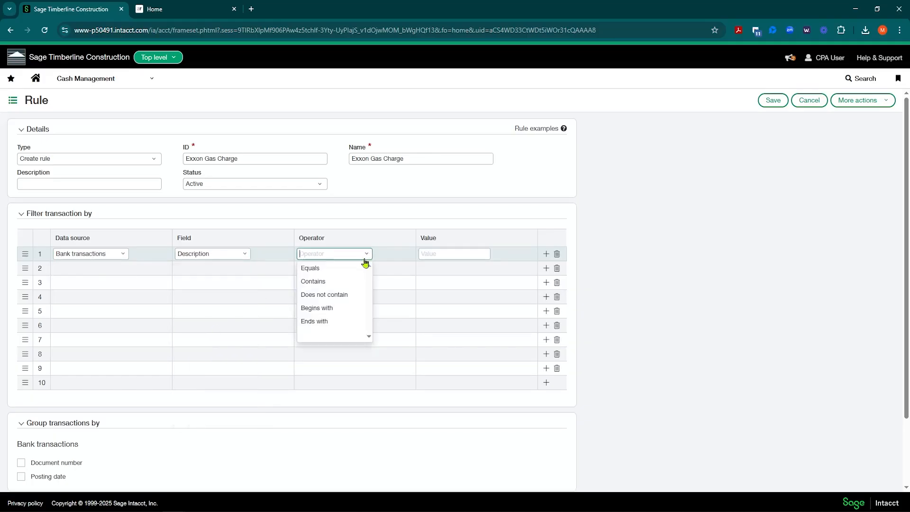
pyautogui.click(327, 280)
pyautogui.click(433, 251)
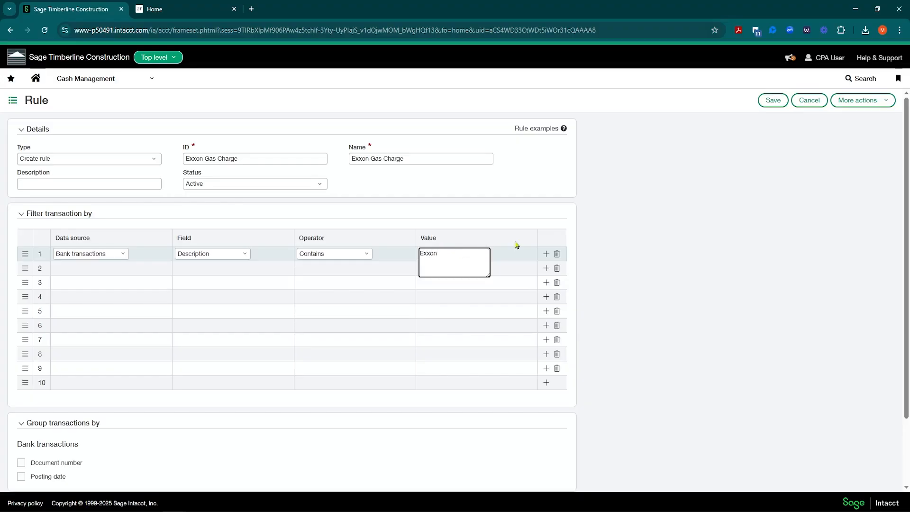
pyautogui.click(373, 276)
# - Set the type of transaction the rule creates to Credit card transaction
pyautogui.scroll(-2, 412, 239)
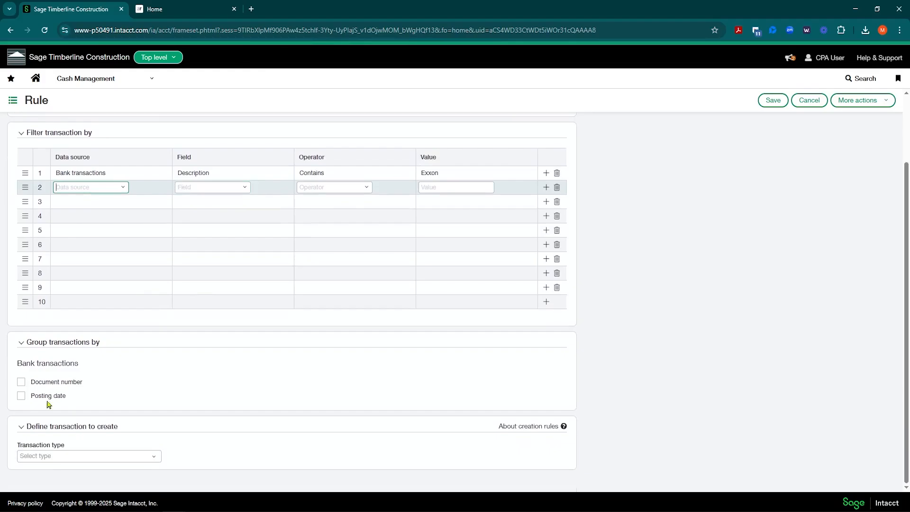
pyautogui.click(150, 458)
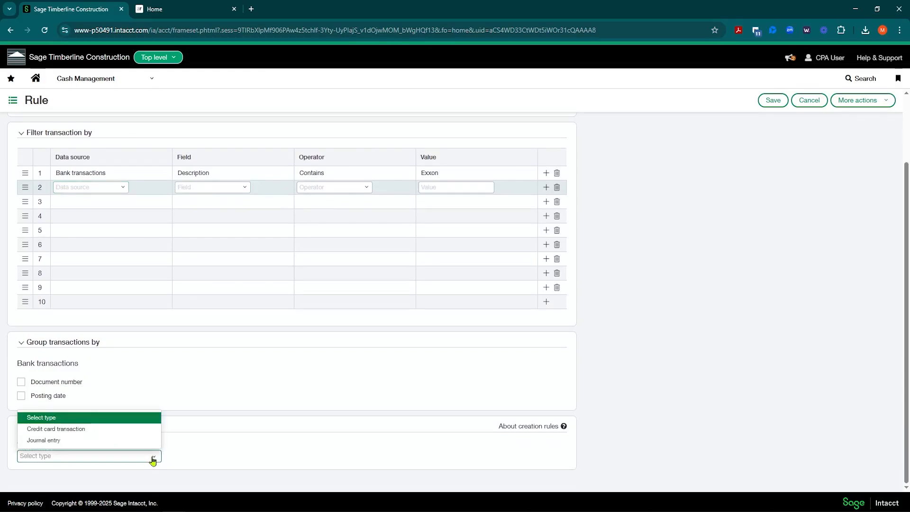
pyautogui.click(53, 432)
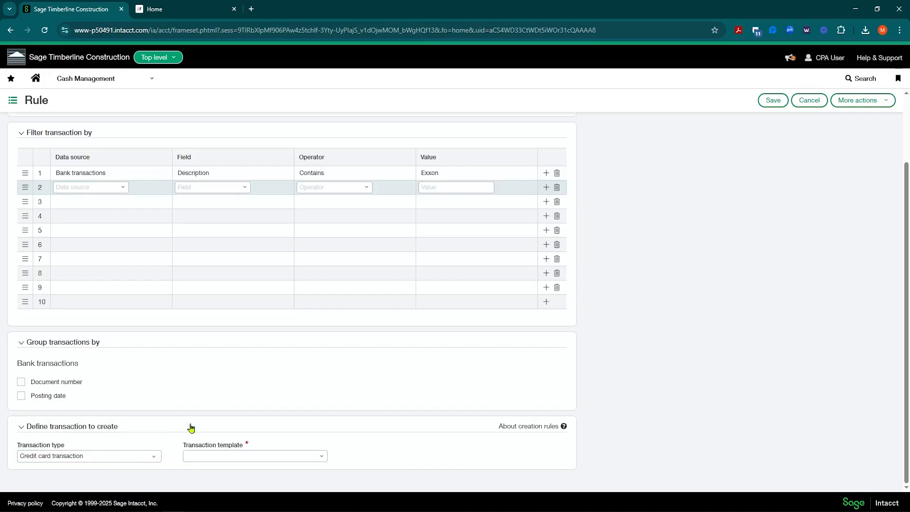
# - Add a new credit card transaction template with ID Gas Charges and name Gas Charge
pyautogui.click(322, 456)
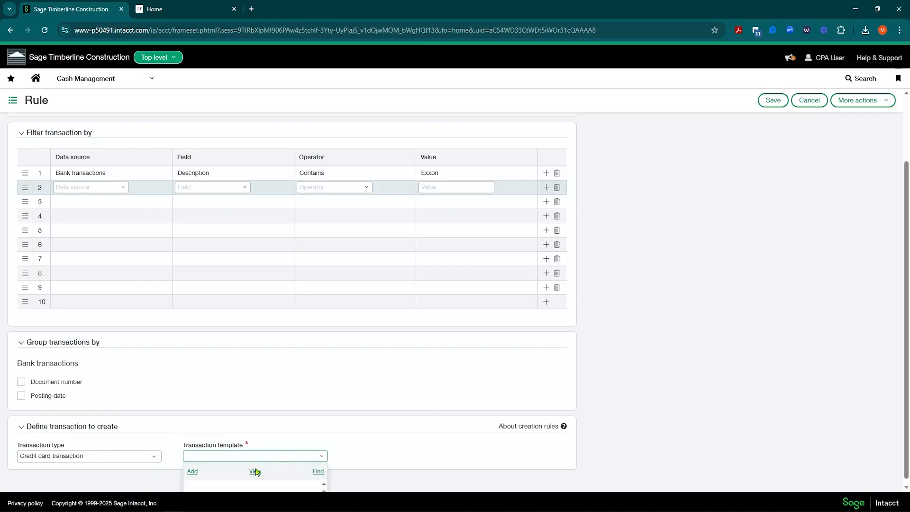
pyautogui.click(193, 472)
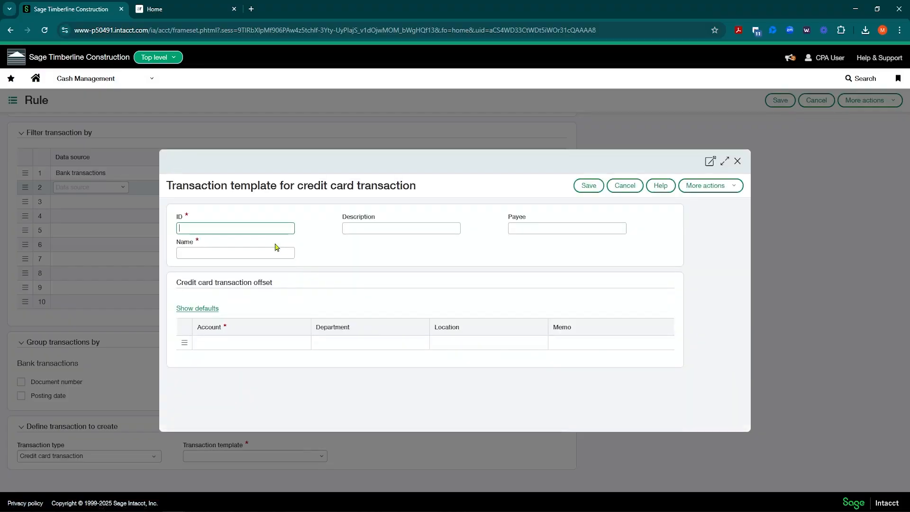
pyautogui.write('Gas Charges')
pyautogui.press('Tab')
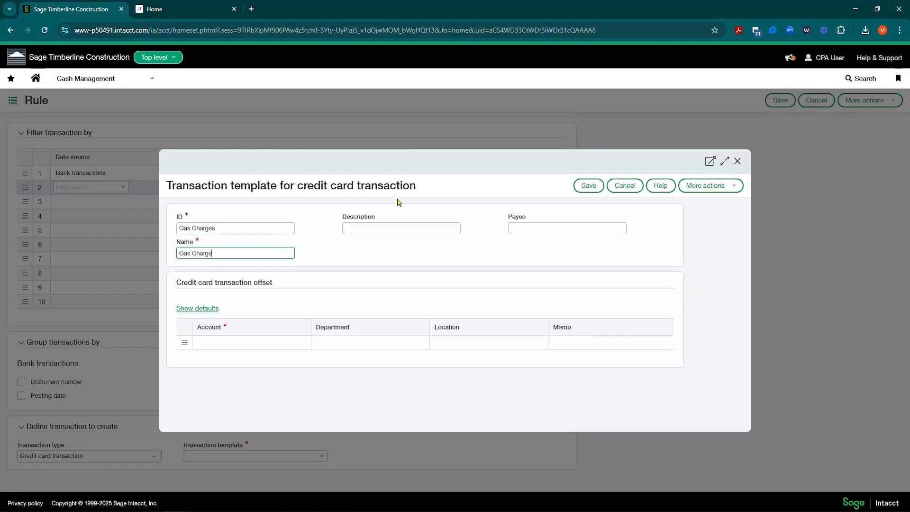
pyautogui.click(458, 250)
# - Set the template's offset account to 51109--Gas - Non-Reimbursable and department to OPERATIONS--Construction Operations, and save the template
pyautogui.click(227, 342)
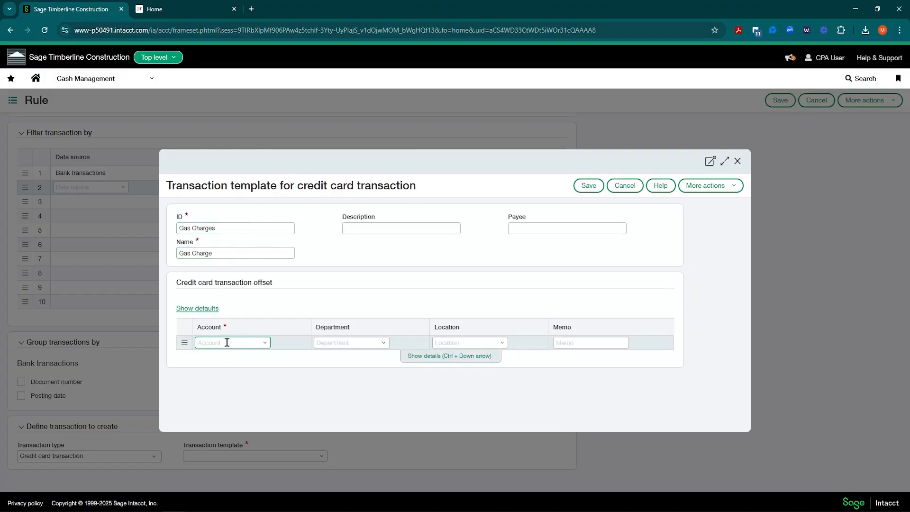
pyautogui.write('gas')
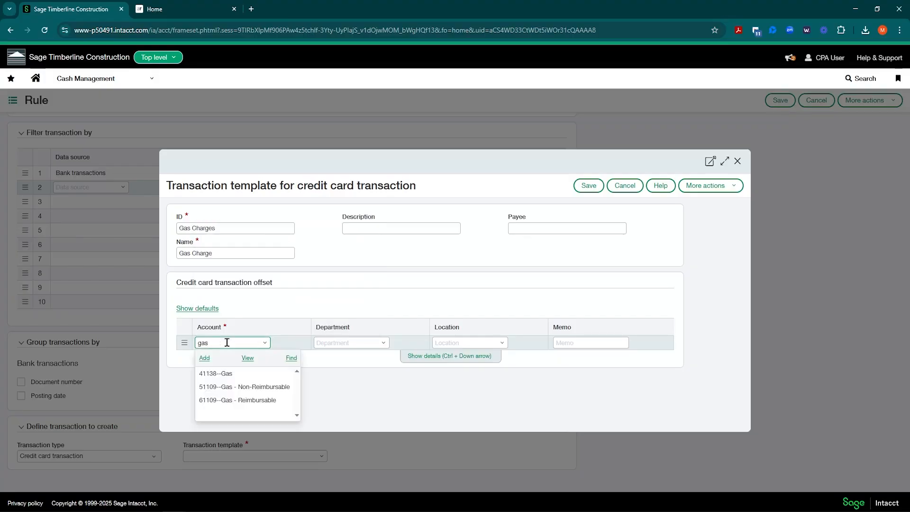
pyautogui.click(228, 387)
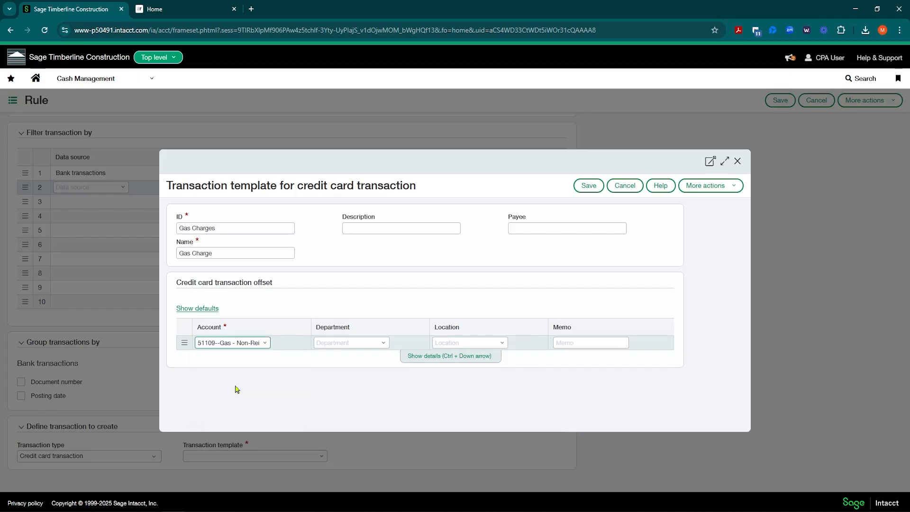
pyautogui.press('Tab')
pyautogui.click(382, 343)
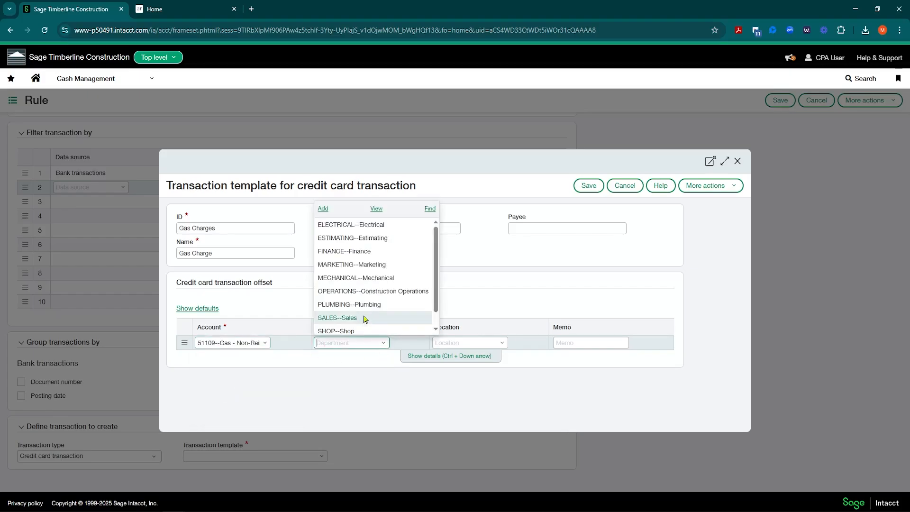
pyautogui.click(371, 294)
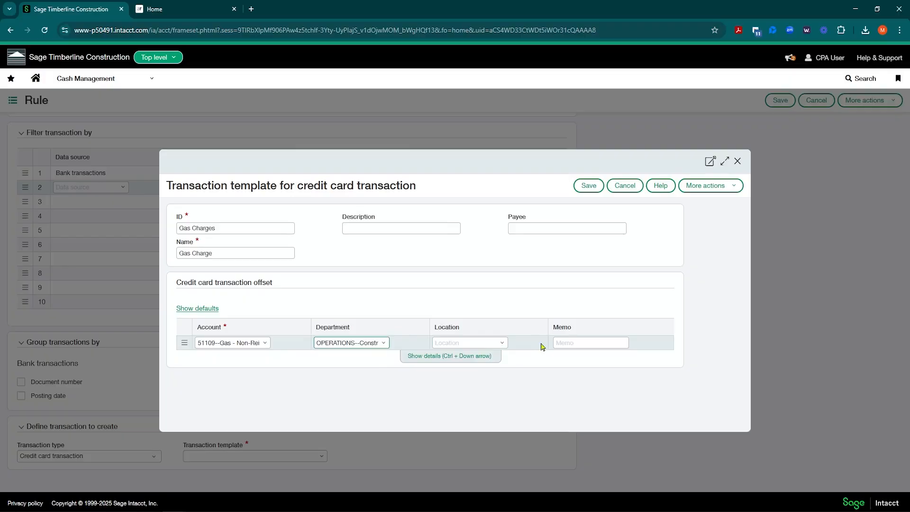
pyautogui.click(577, 342)
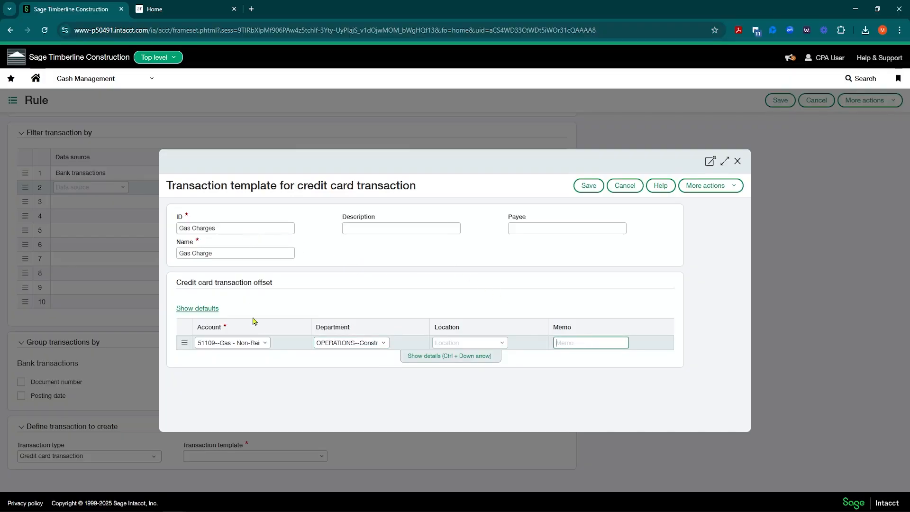
pyautogui.click(588, 186)
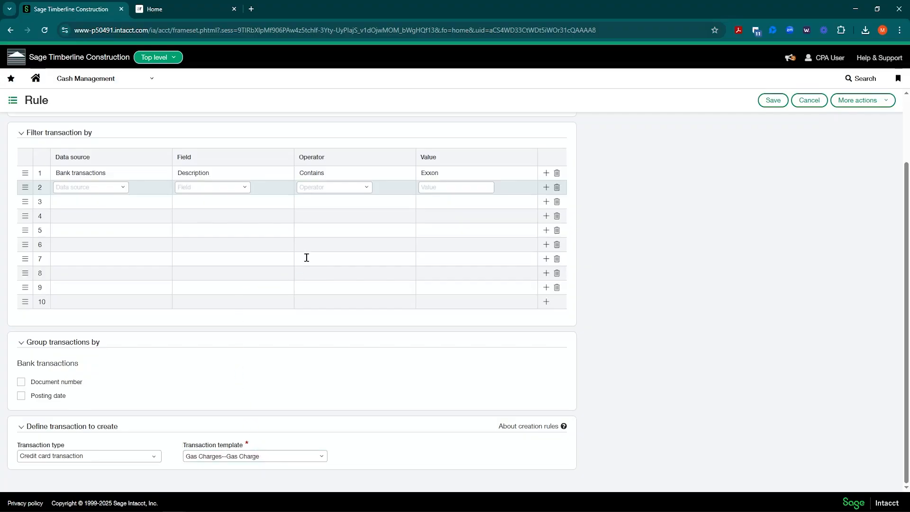
# - Try to save the Exxon Gas Charge rule, and return to its entry form
pyautogui.scroll(2, 356, 240)
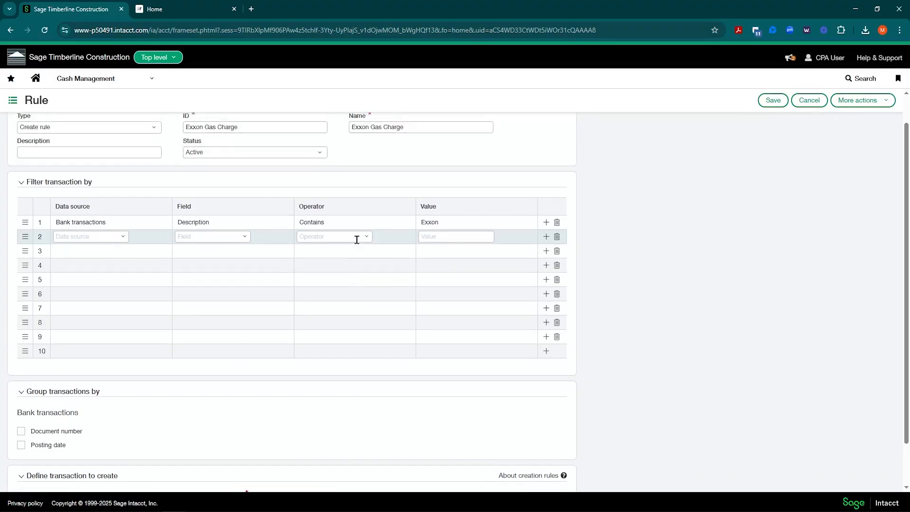
pyautogui.click(771, 106)
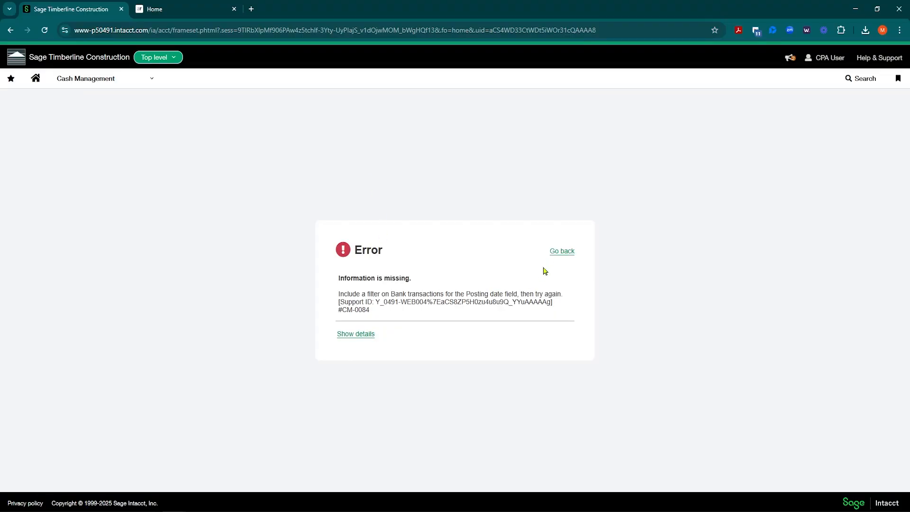
pyautogui.click(560, 256)
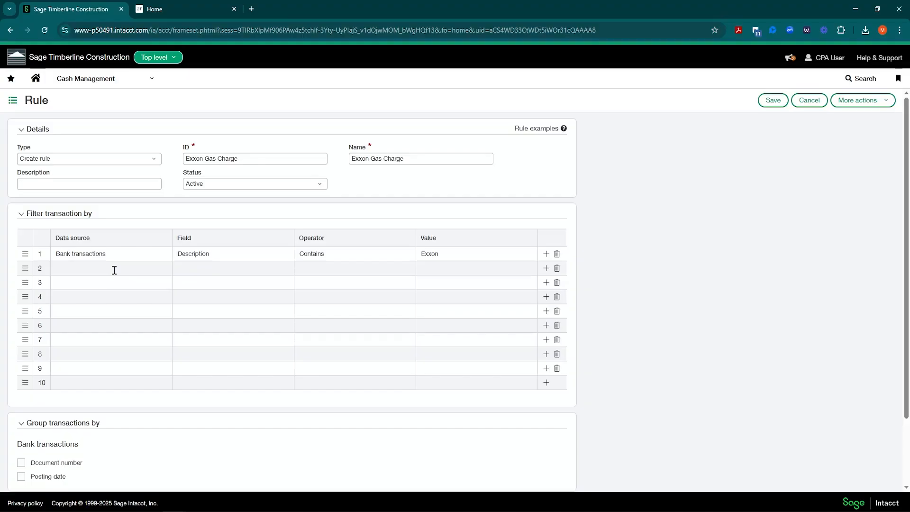
# - Add a second bank transactions filter where the posting date is greater than 01/01/2000, and save the Exxon Gas Charge rule
pyautogui.click(114, 264)
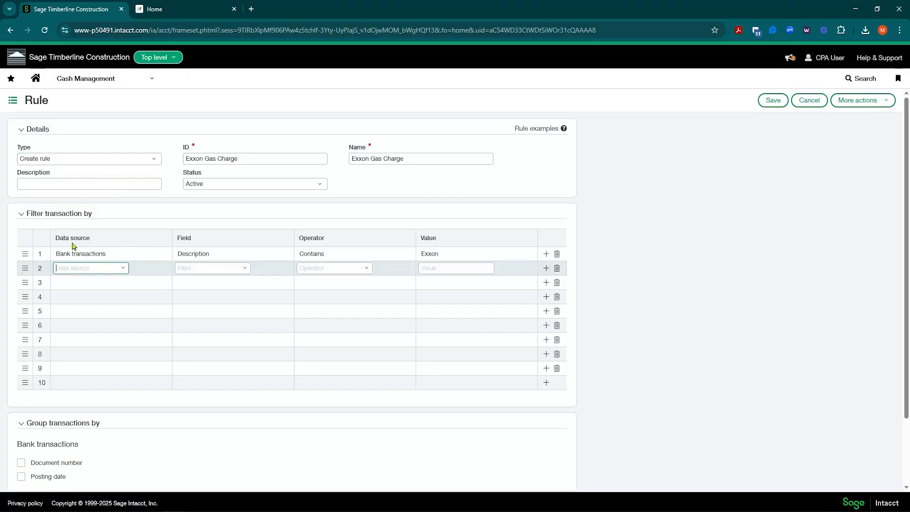
pyautogui.click(122, 269)
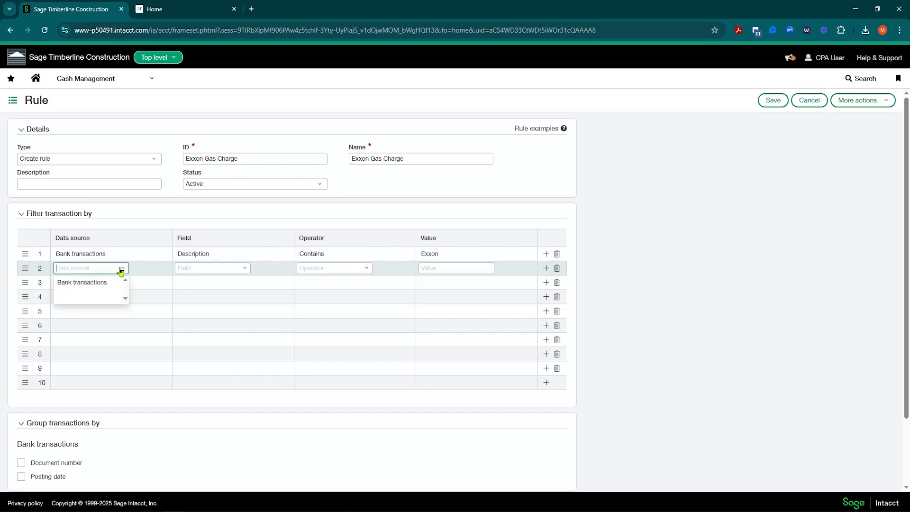
pyautogui.click(90, 283)
pyautogui.click(244, 268)
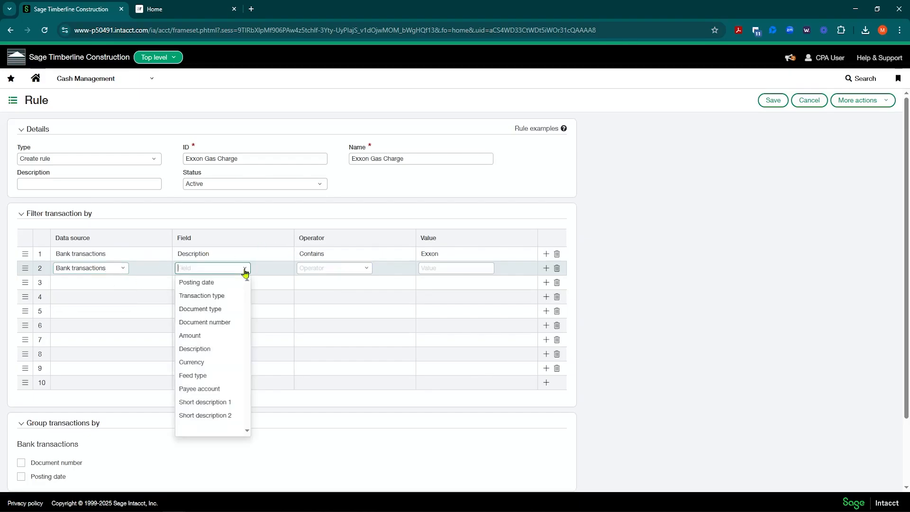
pyautogui.click(209, 283)
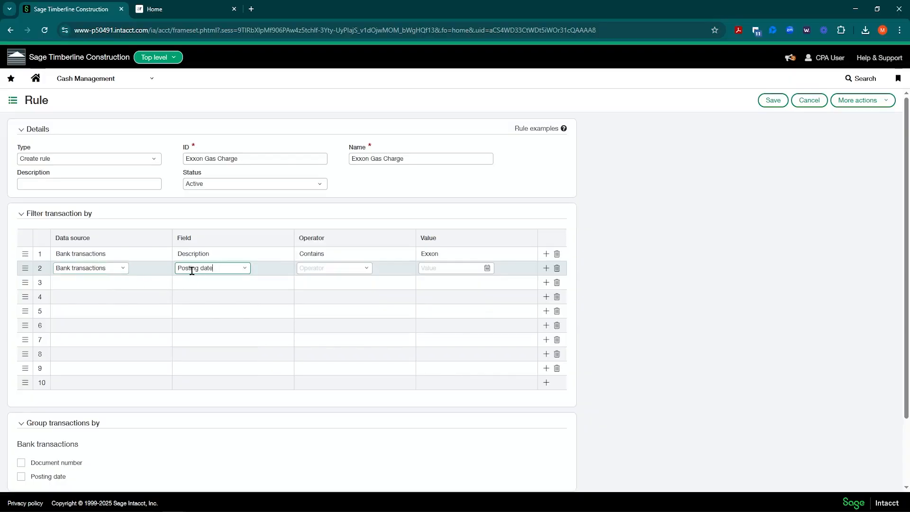
pyautogui.click(370, 270)
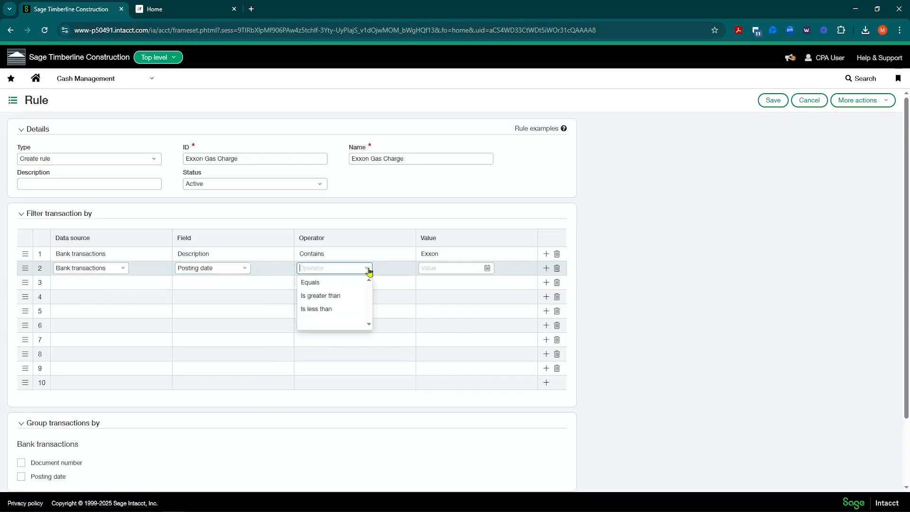
pyautogui.click(340, 297)
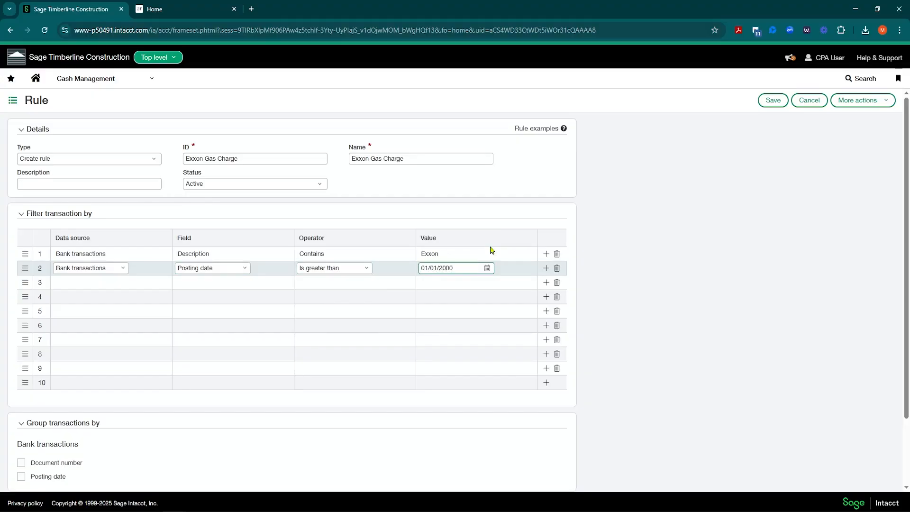
pyautogui.press('Tab')
pyautogui.click(472, 267)
pyautogui.click(773, 99)
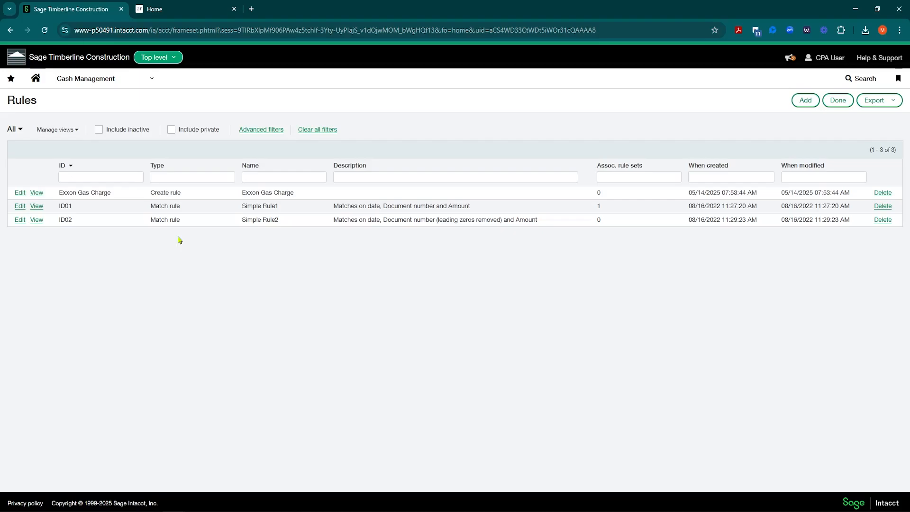
# - Start a new reconciliation rule set with ID and name Checking Rule and account type Bank
pyautogui.click(151, 79)
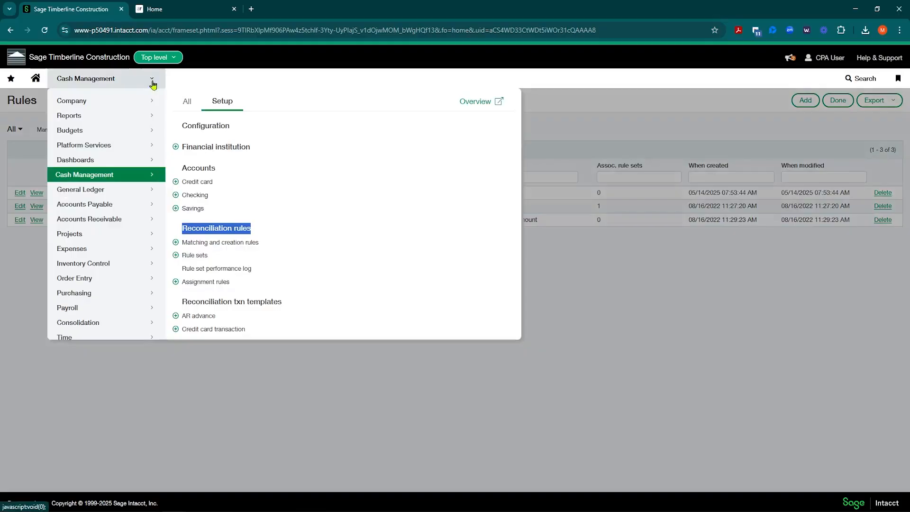
pyautogui.click(196, 256)
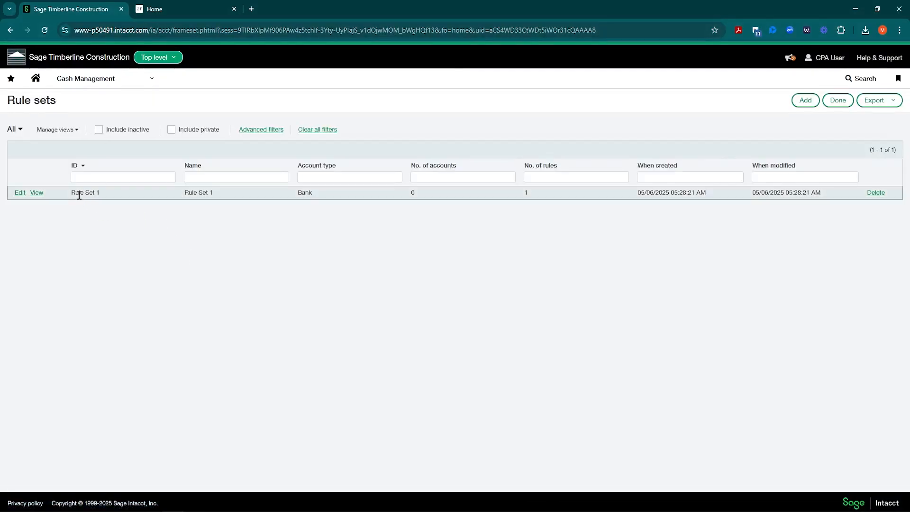
pyautogui.click(801, 101)
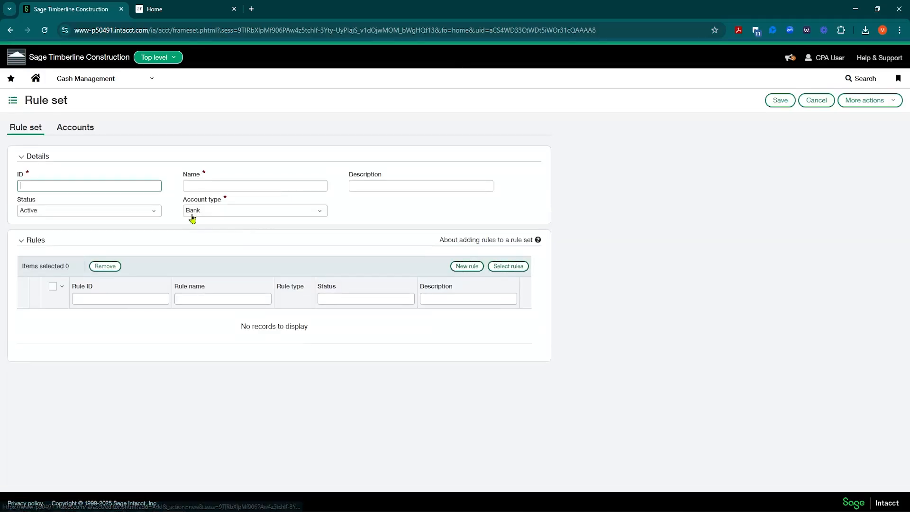
pyautogui.press('Tab')
pyautogui.click(123, 185)
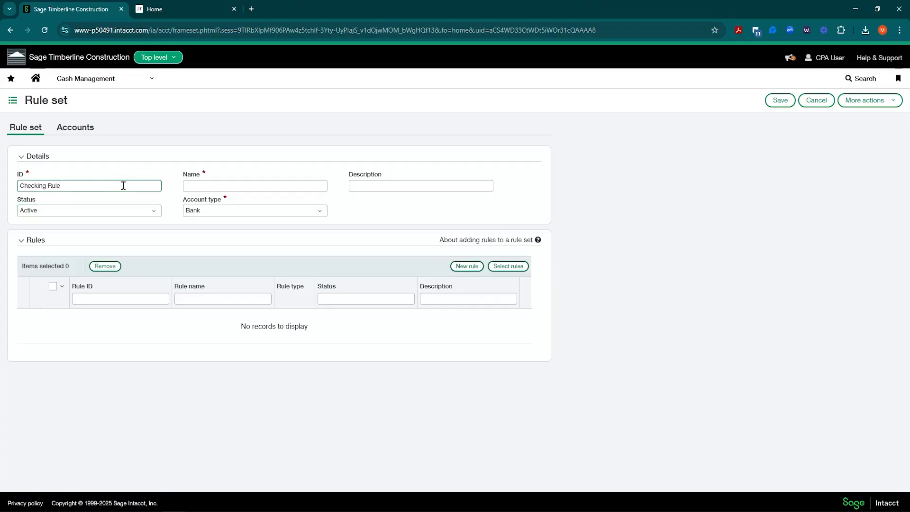
pyautogui.hotkey('ctrl', 'a')
pyautogui.hotkey('ctrl', 'c')
pyautogui.click(205, 185)
pyautogui.hotkey('ctrl', 'v')
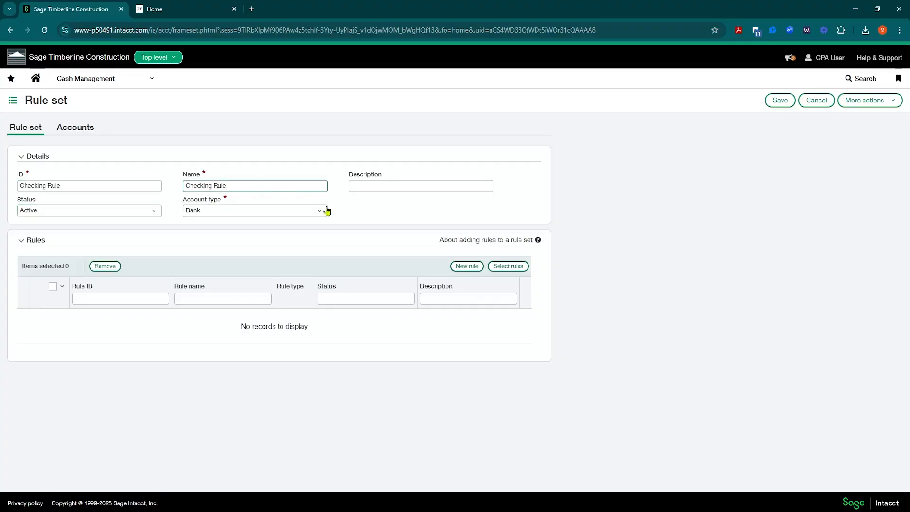
pyautogui.click(320, 213)
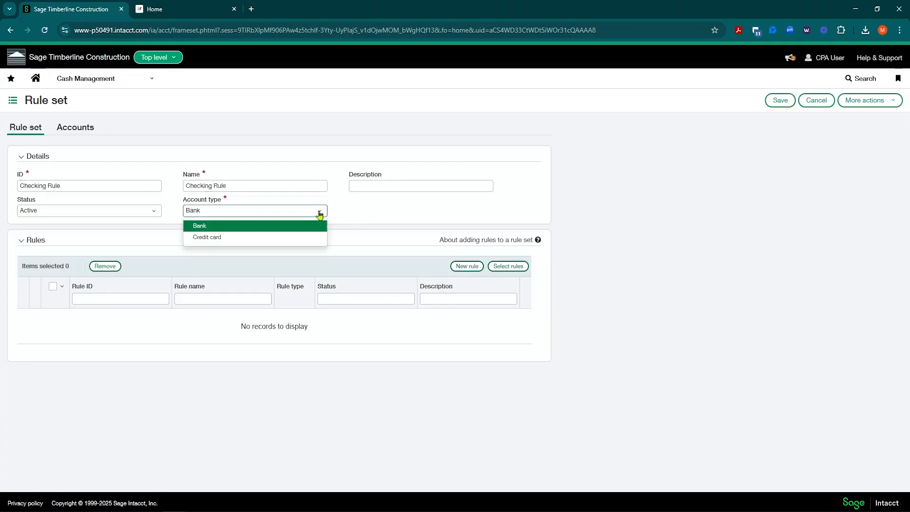
pyautogui.click(205, 228)
# - Add the existing rules Exxon Gas Charge and ID01 to the rule set
pyautogui.click(120, 298)
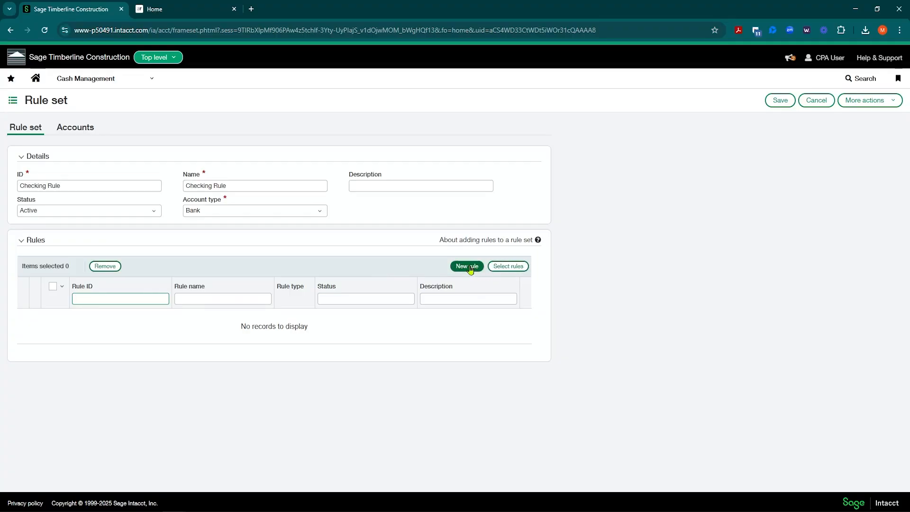
pyautogui.click(503, 267)
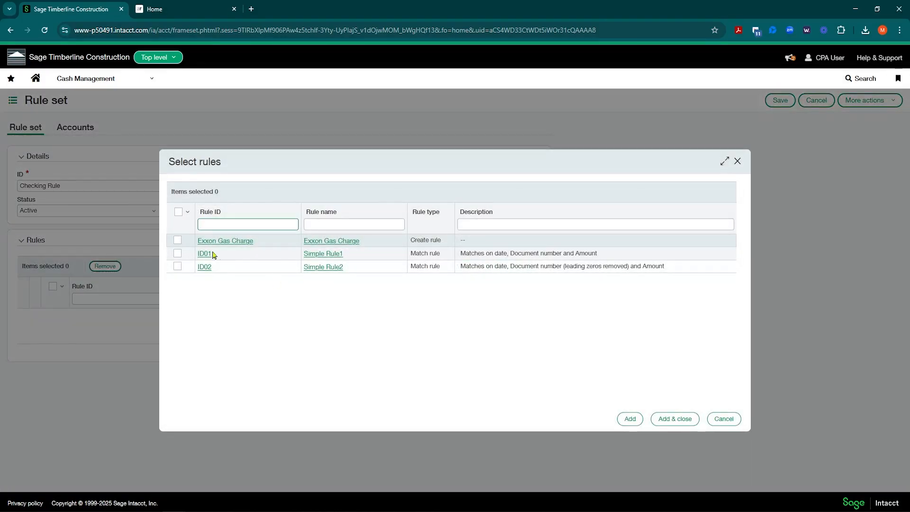
pyautogui.click(177, 239)
pyautogui.click(177, 253)
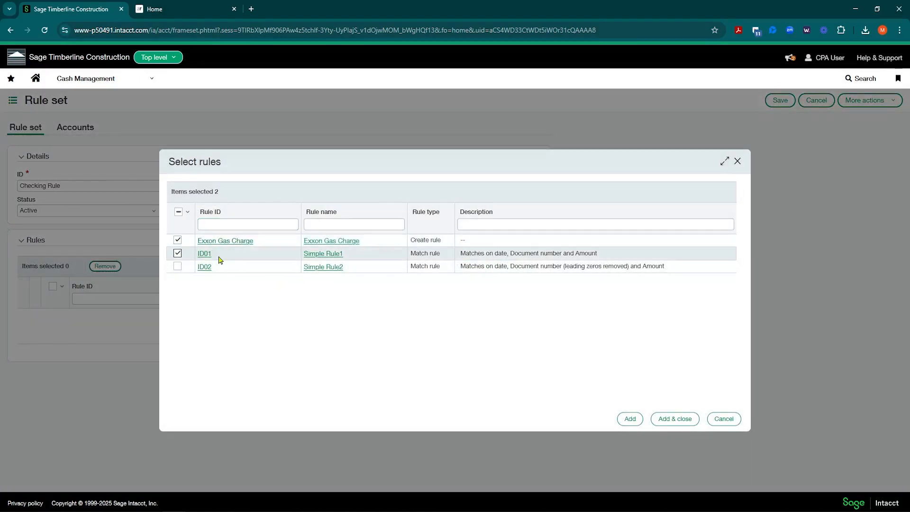
pyautogui.click(674, 418)
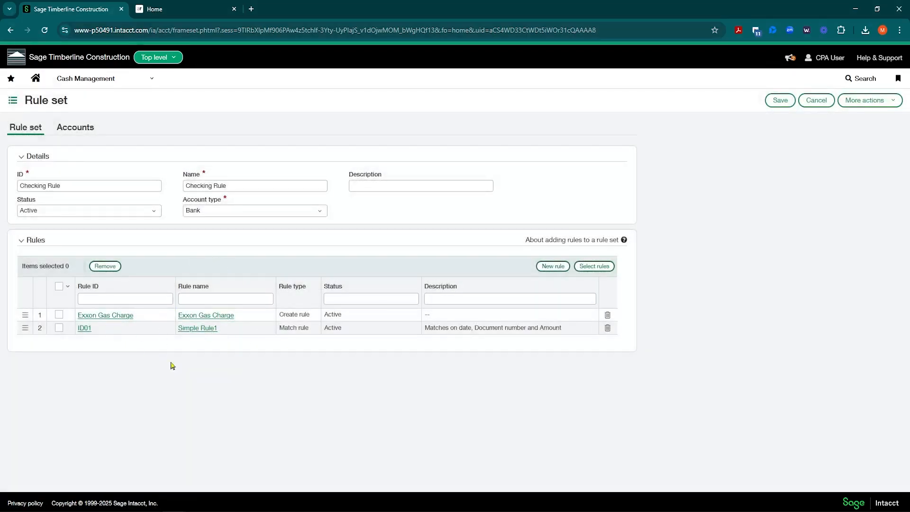
# - Check the rule set's associated accounts, and save the rule set
pyautogui.click(75, 127)
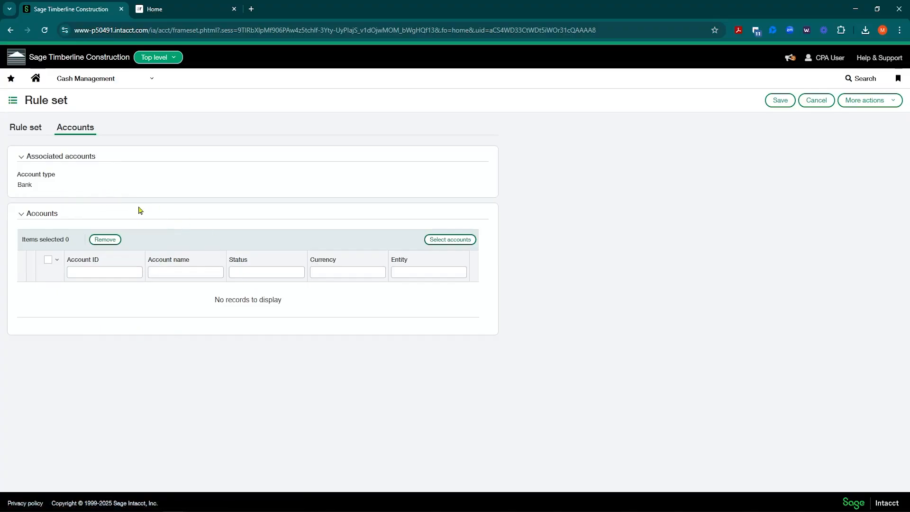
pyautogui.click(26, 128)
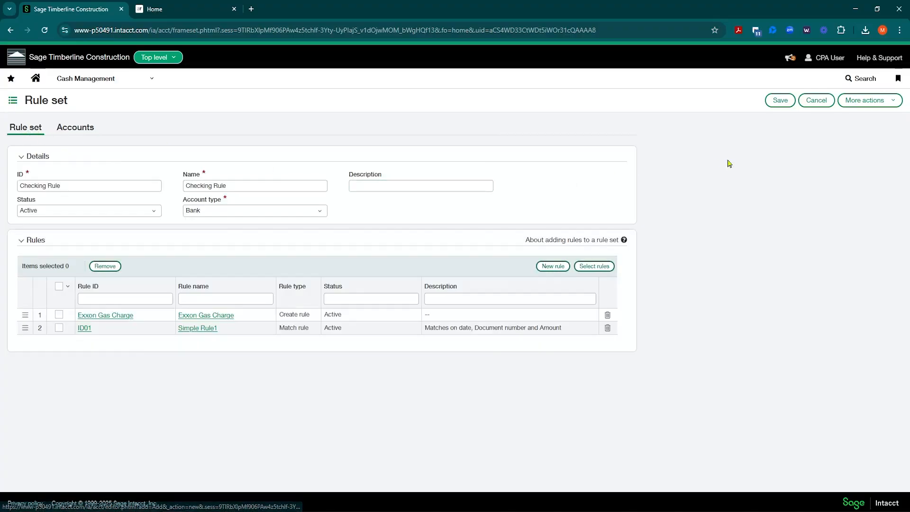
pyautogui.click(779, 100)
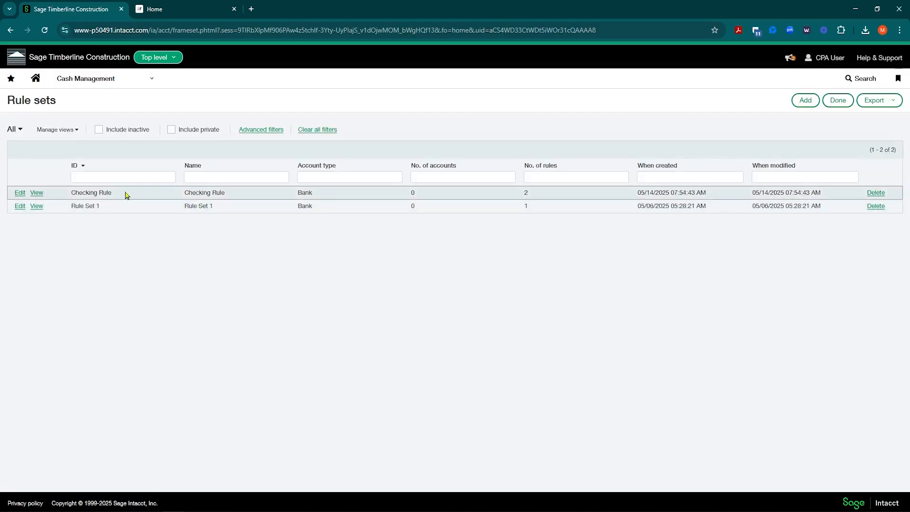
# - Open the ET CHECKING checking account for editing
pyautogui.click(142, 82)
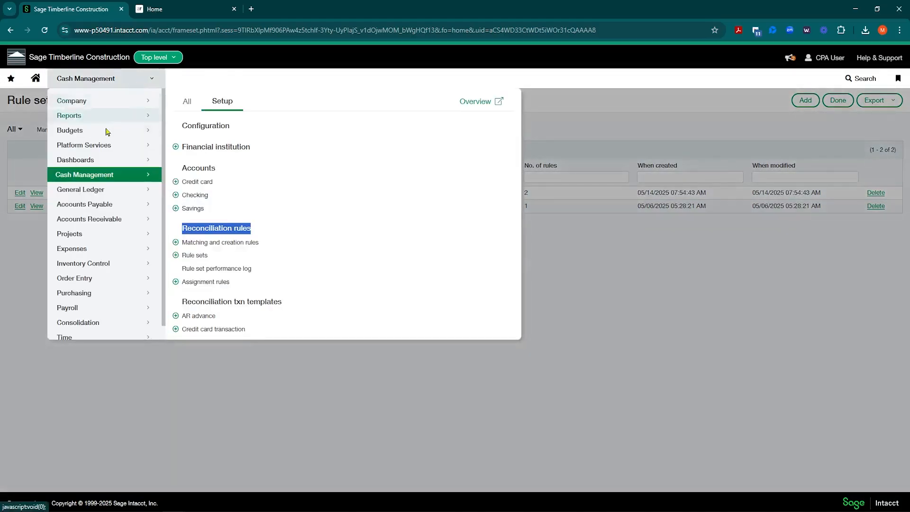
pyautogui.click(194, 196)
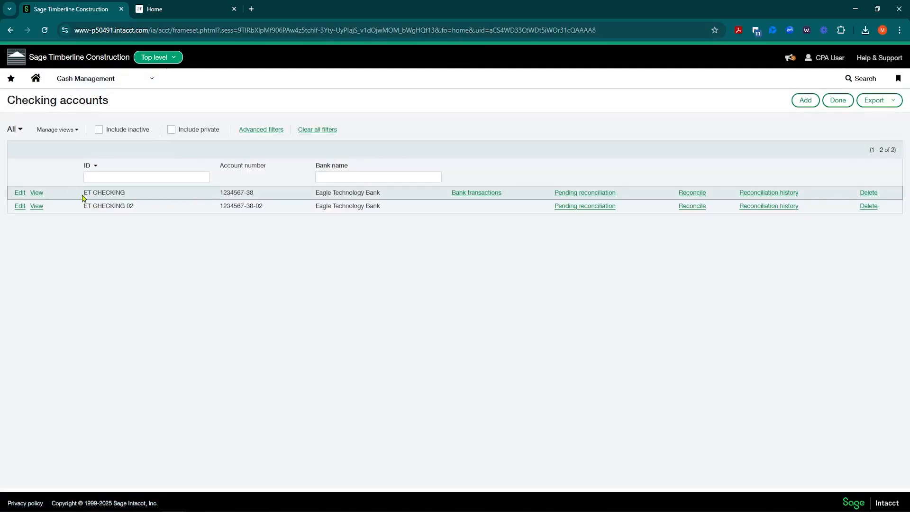
pyautogui.moveTo(83, 198); pyautogui.dragTo(128, 195)
pyautogui.click(19, 194)
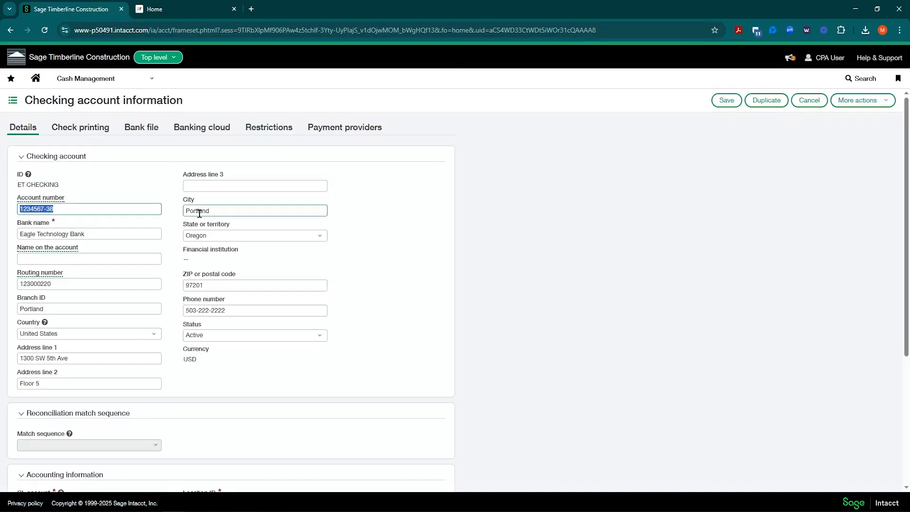
# - Set the checking account's applied rule set to 2--Checking Rule, and save the account
pyautogui.scroll(-2, 216, 257)
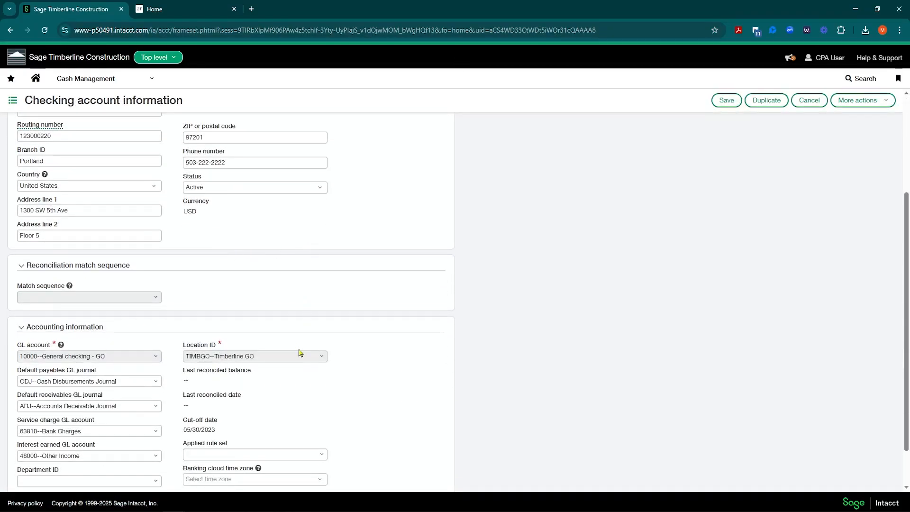
pyautogui.scroll(-1, 300, 352)
pyautogui.click(207, 402)
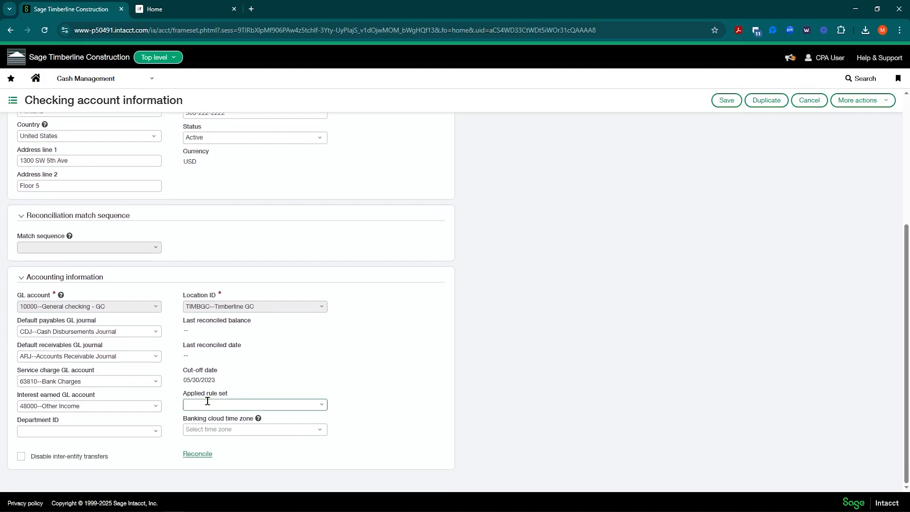
pyautogui.click(321, 408)
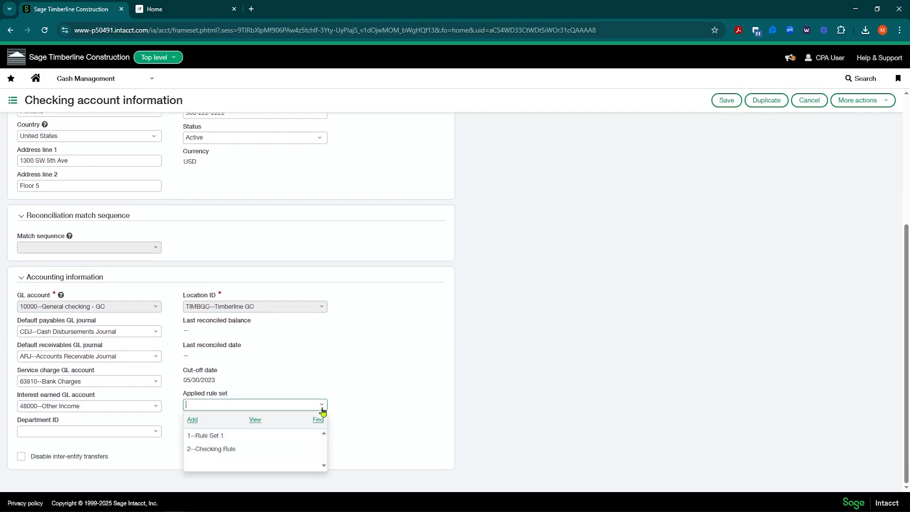
pyautogui.click(212, 449)
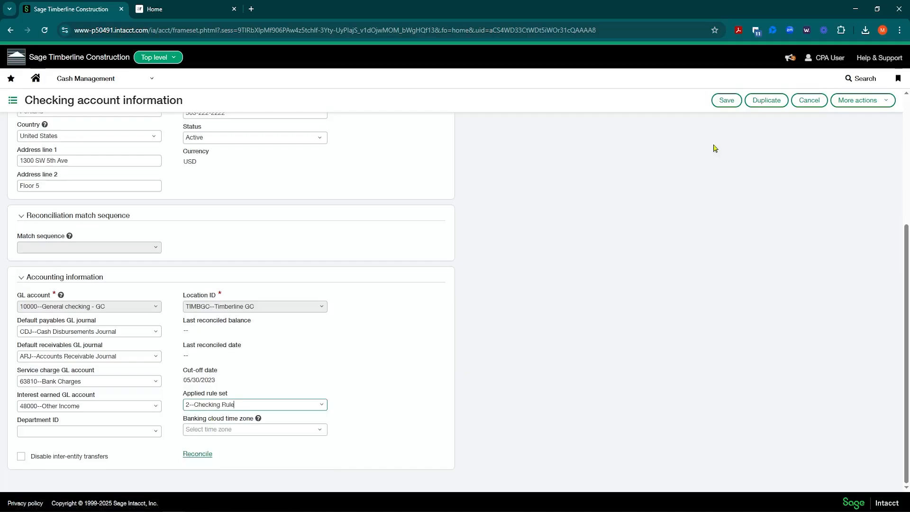
pyautogui.click(727, 100)
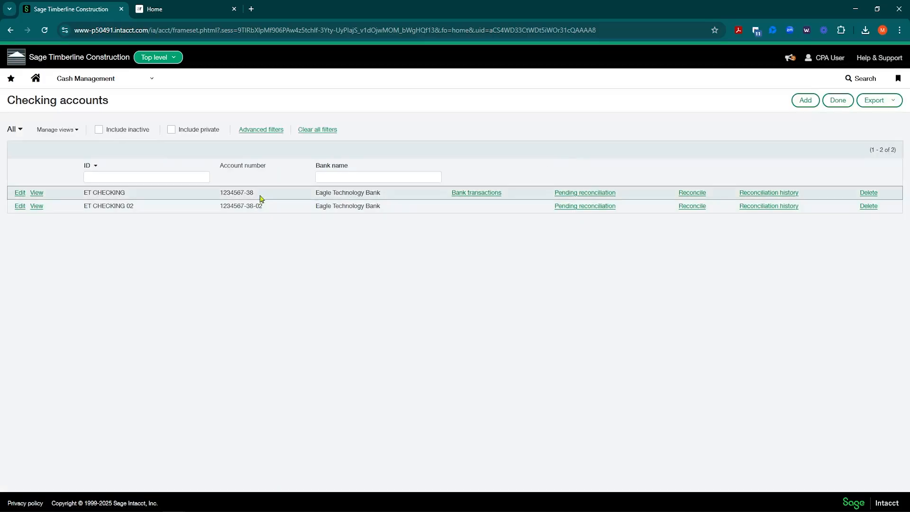
# - Examine the descriptions of the ET CHECKING account's unmatched bank transactions for recurring items such as bank fees
pyautogui.click(466, 196)
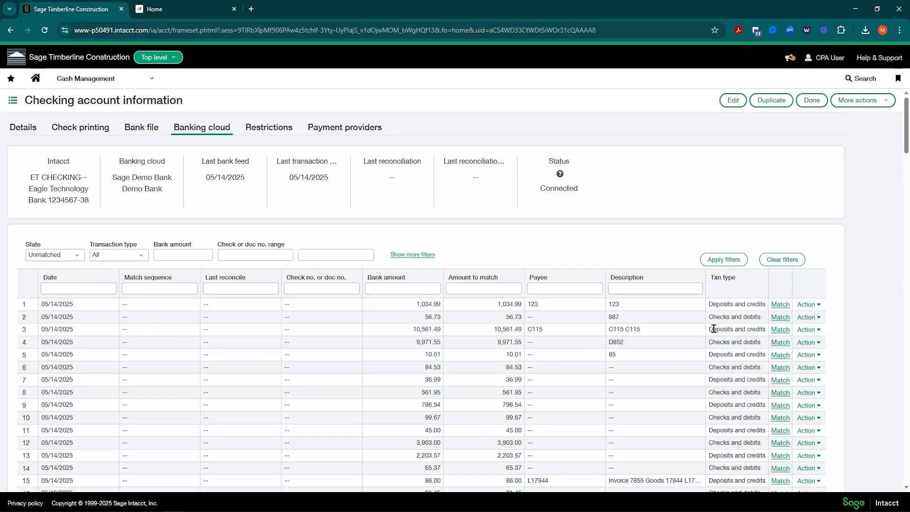
pyautogui.scroll(-3, 663, 347)
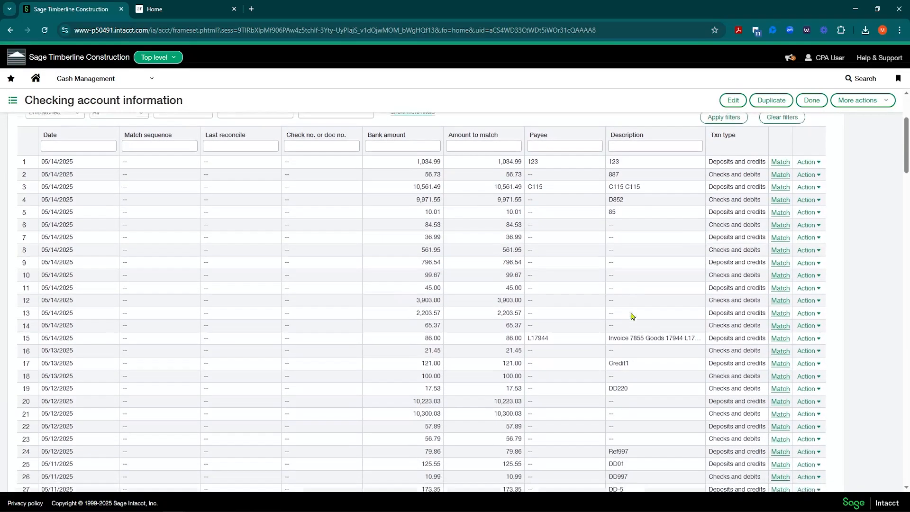
pyautogui.scroll(-3, 635, 315)
pyautogui.scroll(-2, 645, 415)
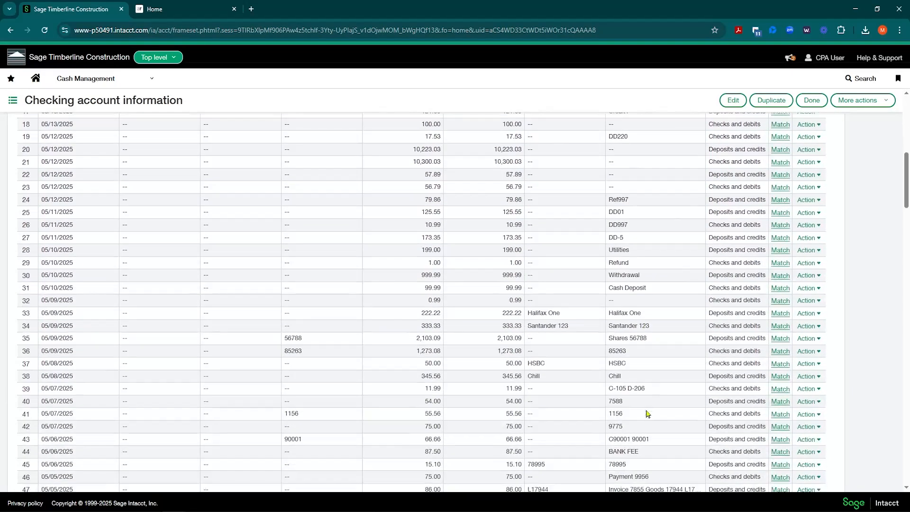
pyautogui.scroll(-2, 667, 401)
pyautogui.moveTo(610, 360); pyautogui.dragTo(644, 356)
pyautogui.scroll(-2, 645, 397)
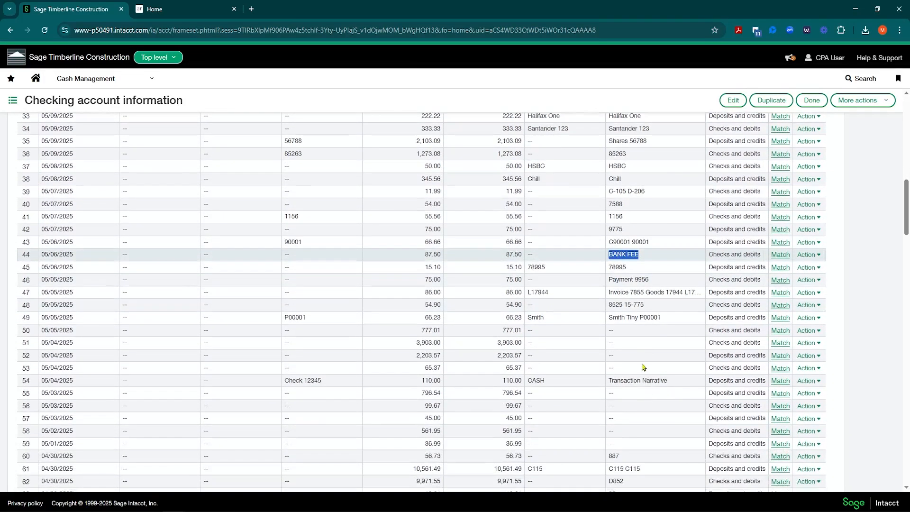
pyautogui.scroll(-7, 642, 366)
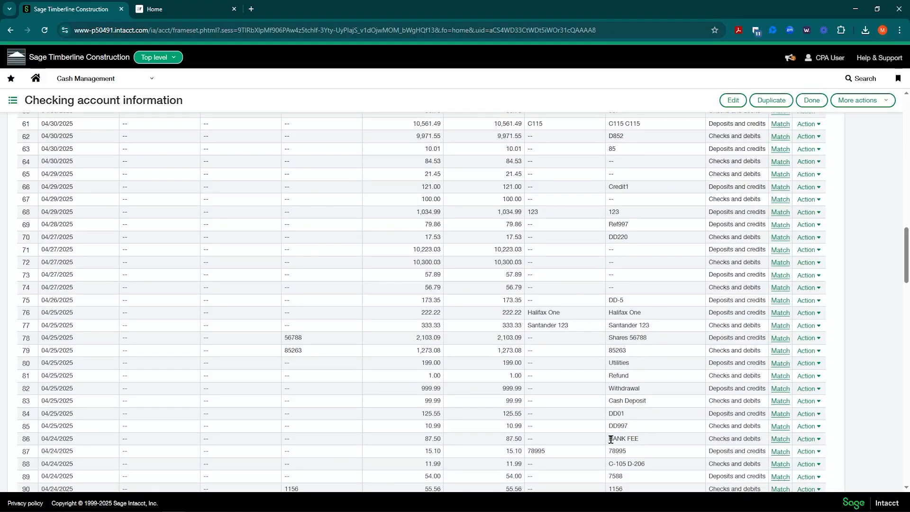
pyautogui.moveTo(610, 439); pyautogui.dragTo(652, 441)
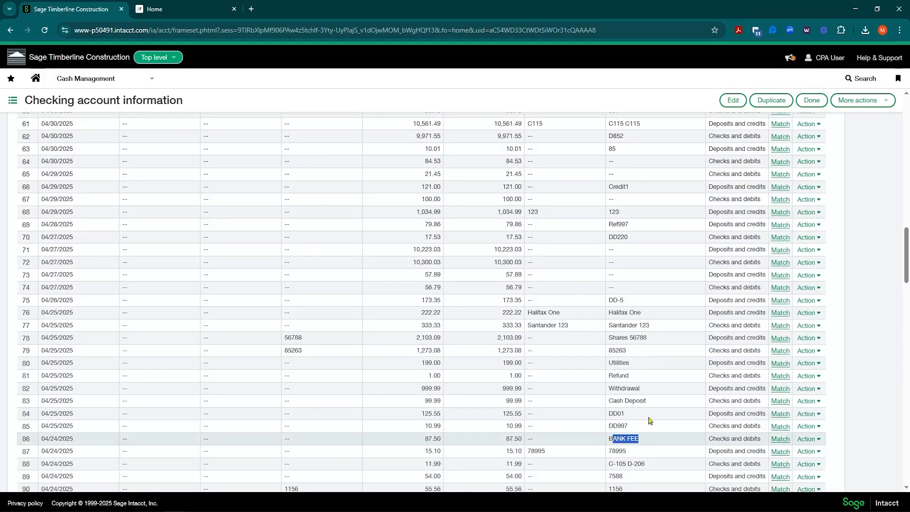
pyautogui.scroll(-4, 645, 369)
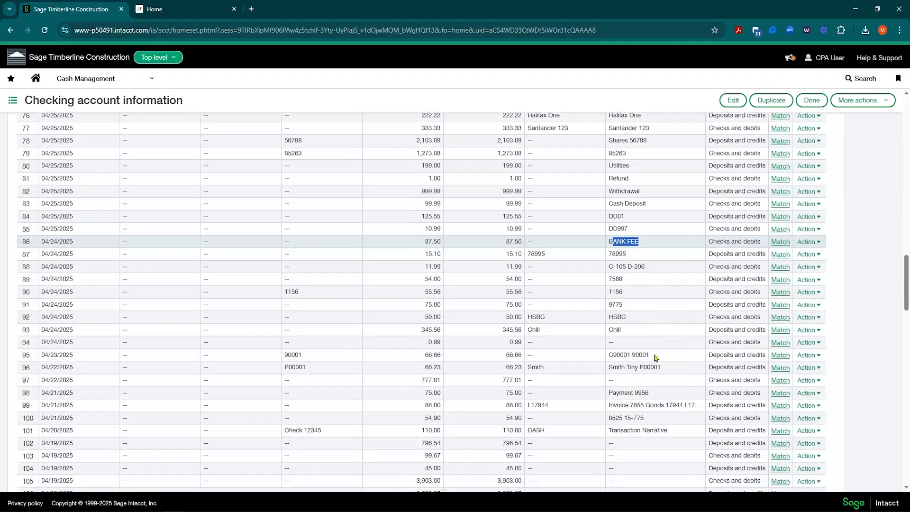
# - Filter the ET CHECKING account's bank transactions to the Matched state
pyautogui.scroll(20, 559, 348)
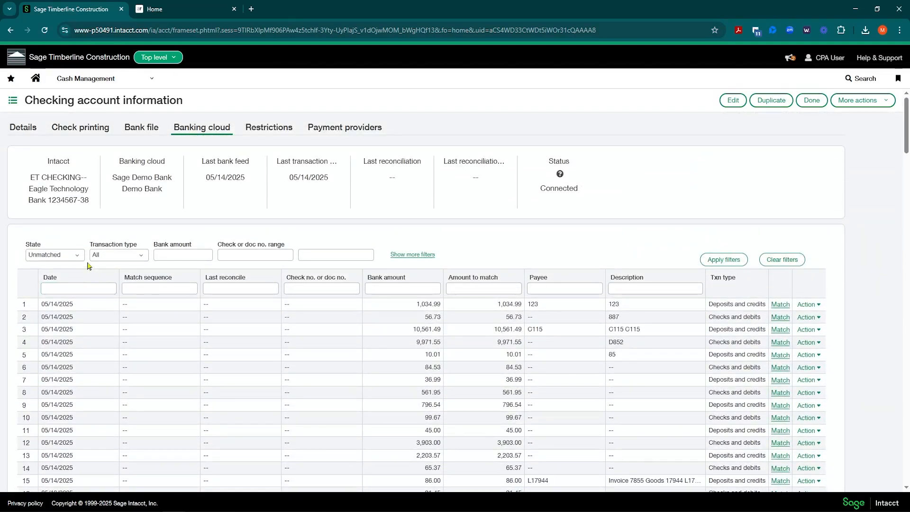
pyautogui.click(78, 256)
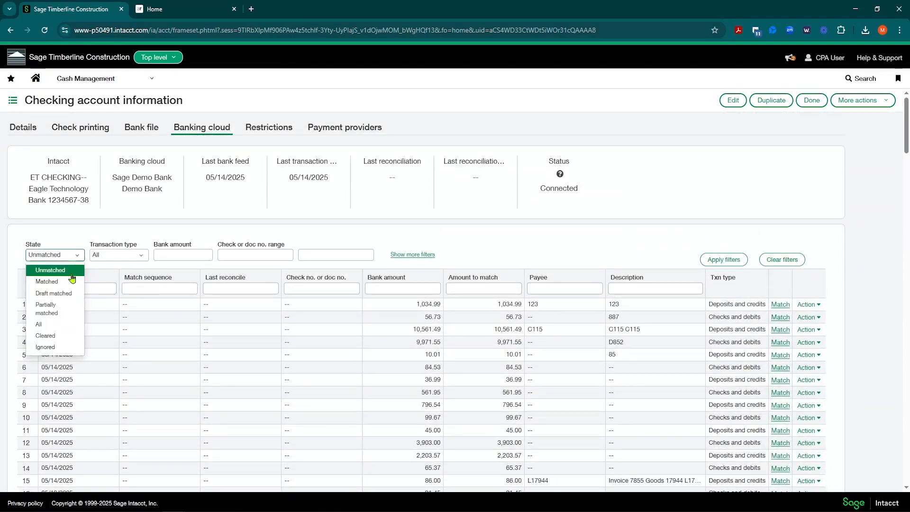
pyautogui.click(55, 276)
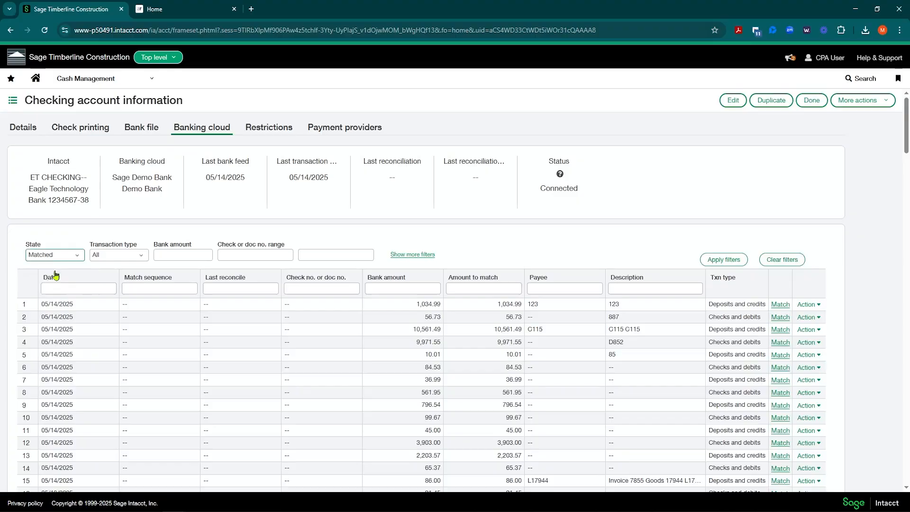
pyautogui.click(723, 259)
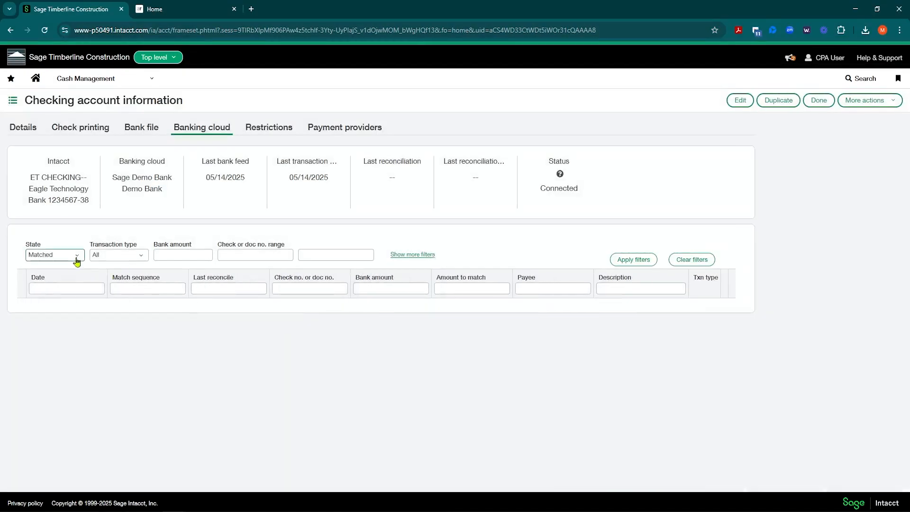
# - Set the transaction State filter back to Unmatched, and look over the Reconciliation rules options in the Cash Management setup
pyautogui.click(55, 255)
pyautogui.click(63, 271)
pyautogui.click(121, 351)
pyautogui.click(101, 79)
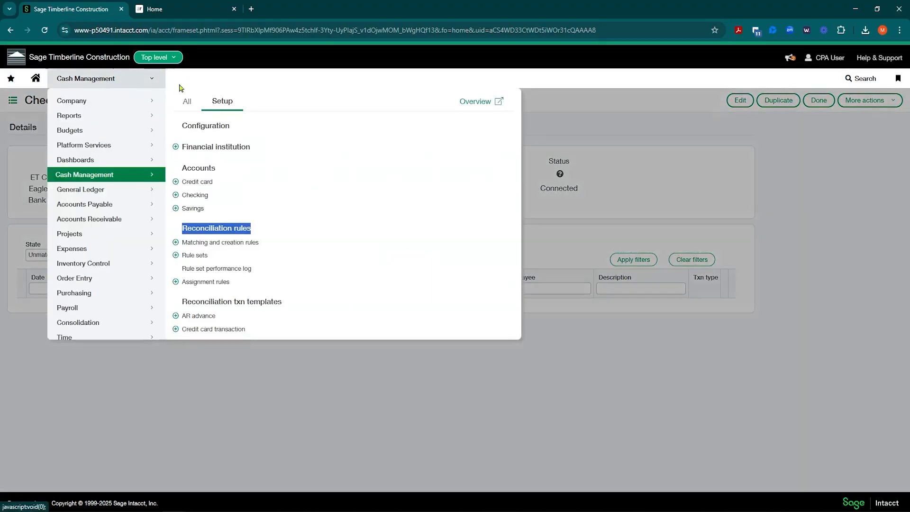
pyautogui.click(192, 109)
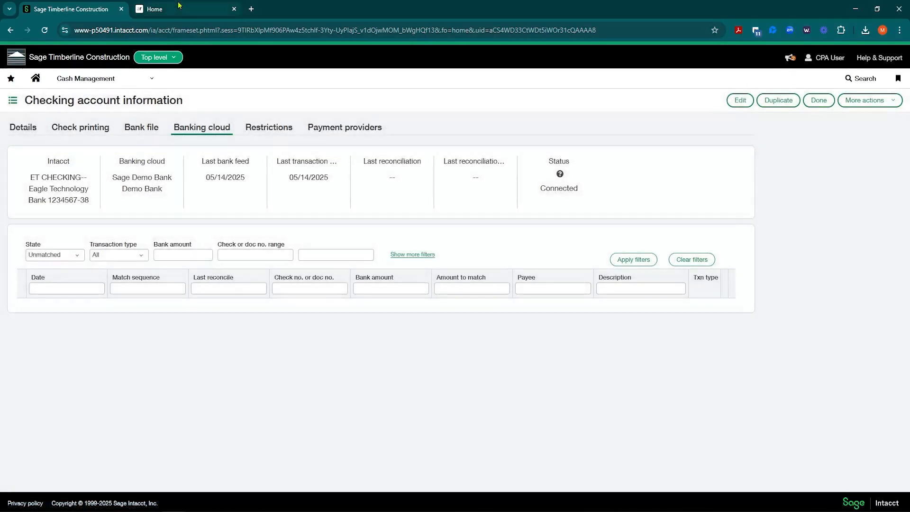
# - Switch to the askrichard site, and ask the Ask Richard assistant about "bank feeds"
pyautogui.click(179, 7)
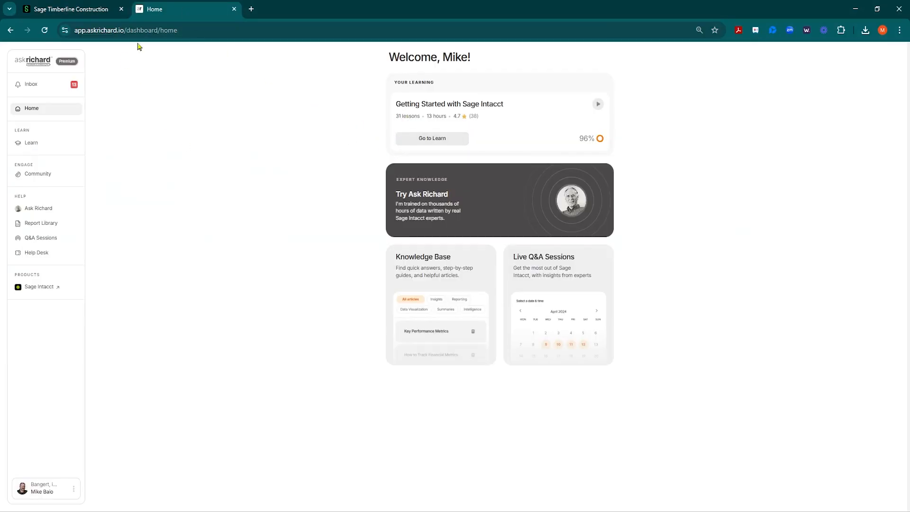
pyautogui.click(423, 195)
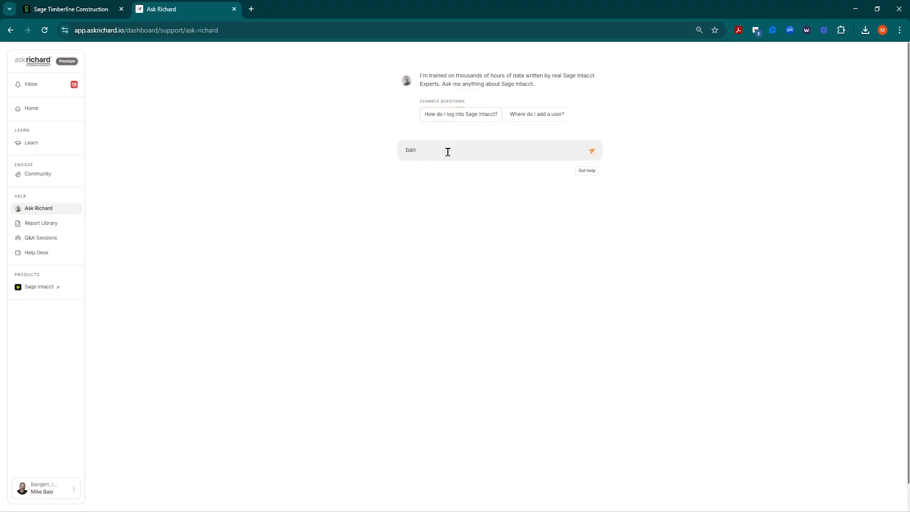
pyautogui.write('s')
pyautogui.press('Return')
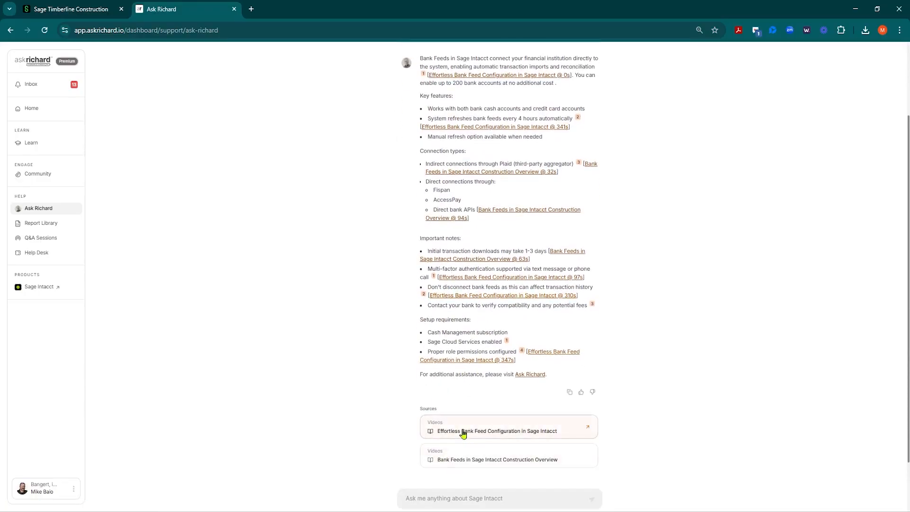
# - Review the bank feeds answer and its video sources, and ask the assistant about "matching rules"
pyautogui.scroll(2, 462, 433)
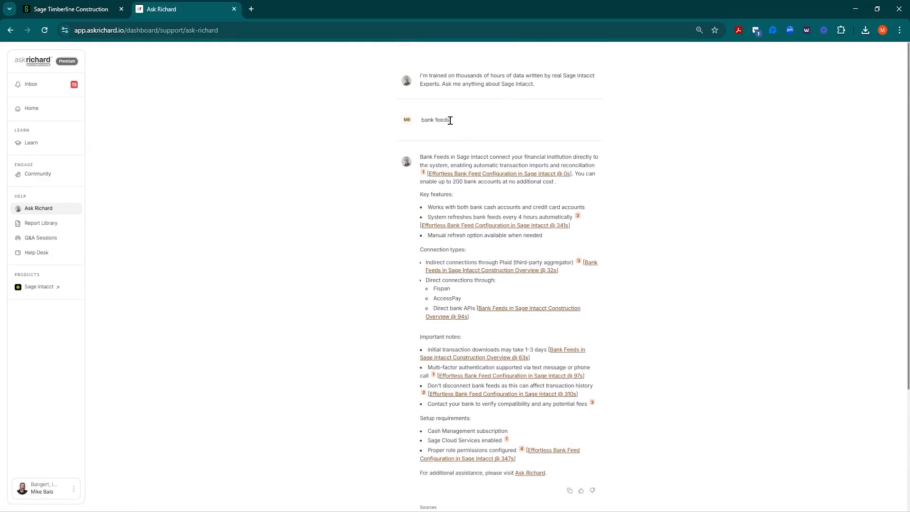
pyautogui.scroll(-3, 438, 251)
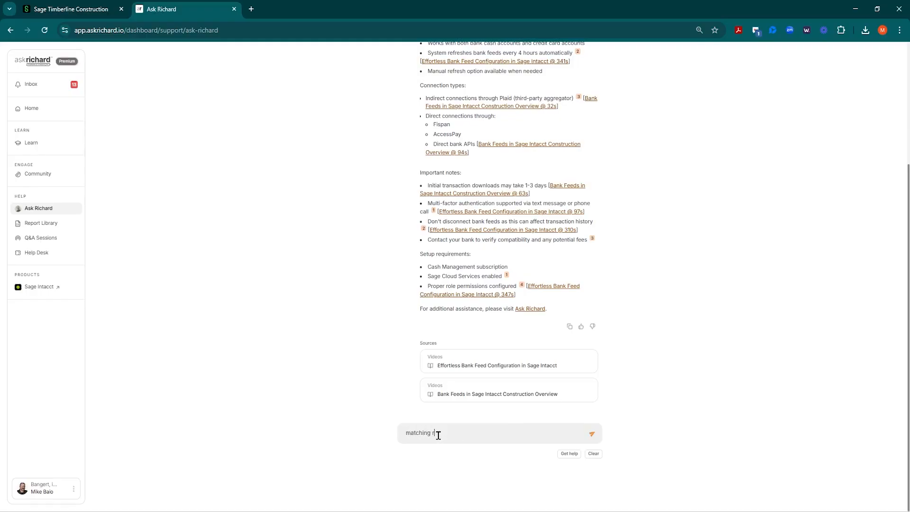
pyautogui.write('s')
pyautogui.press('Return')
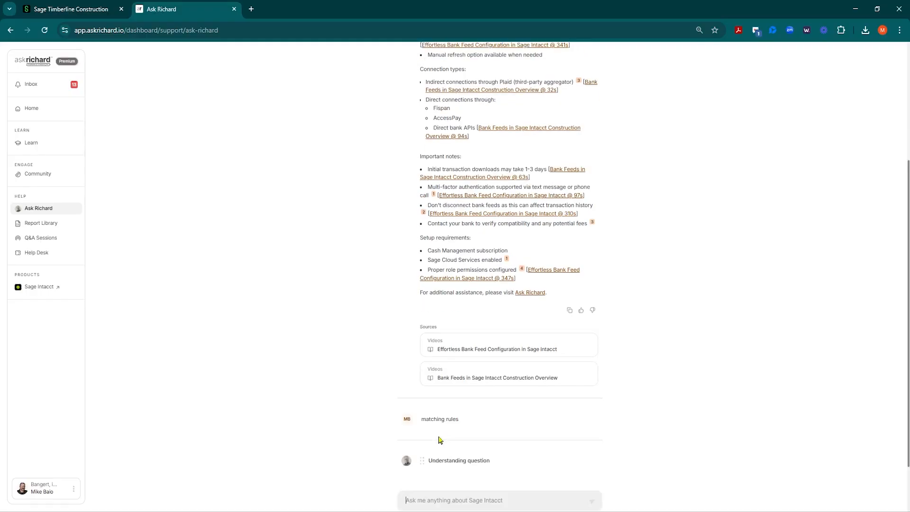